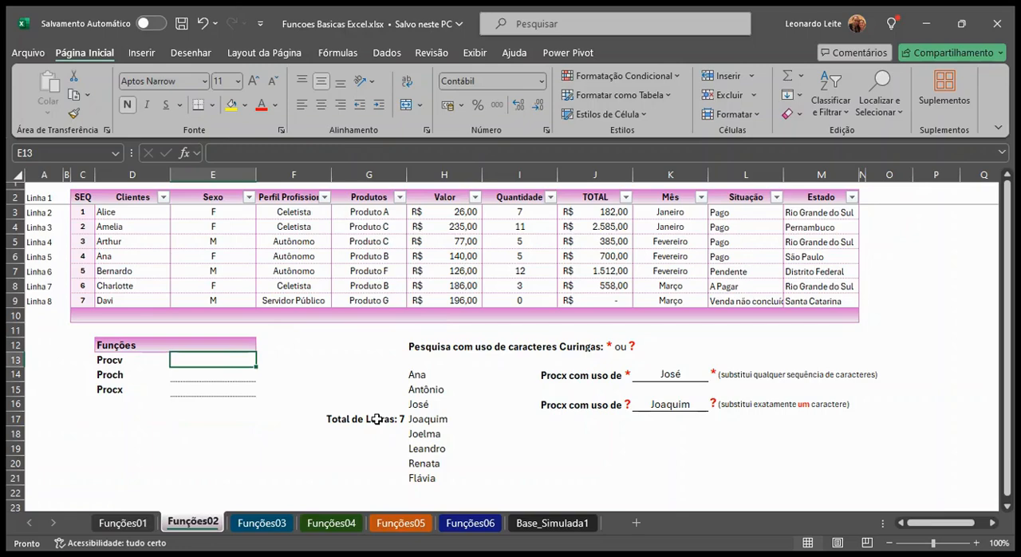
# Enter the formula =PROCV(D3;D3:F9;3;0) in cell E13, beside the Procv label
pyautogui.write('=proc')
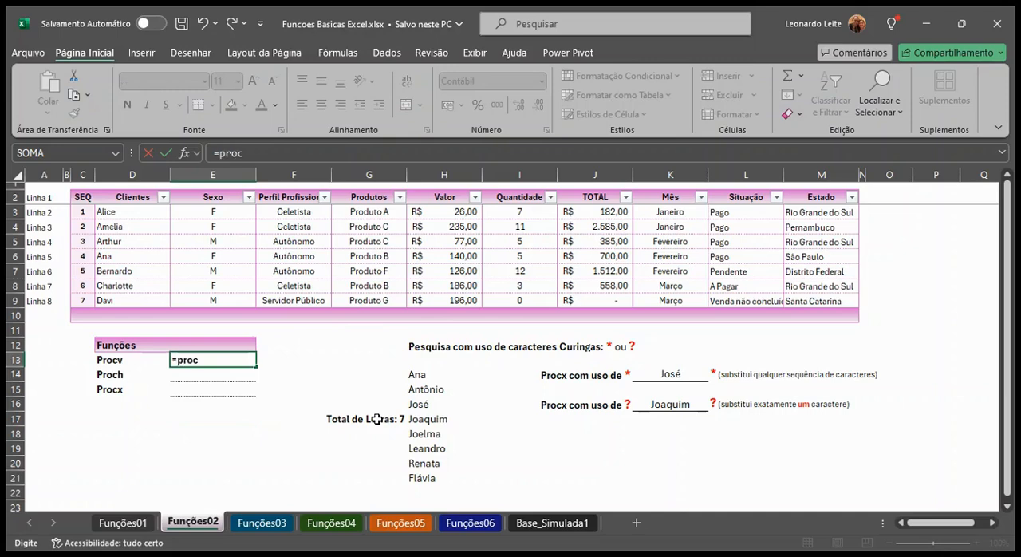
pyautogui.write('v(')
pyautogui.click(111, 212)
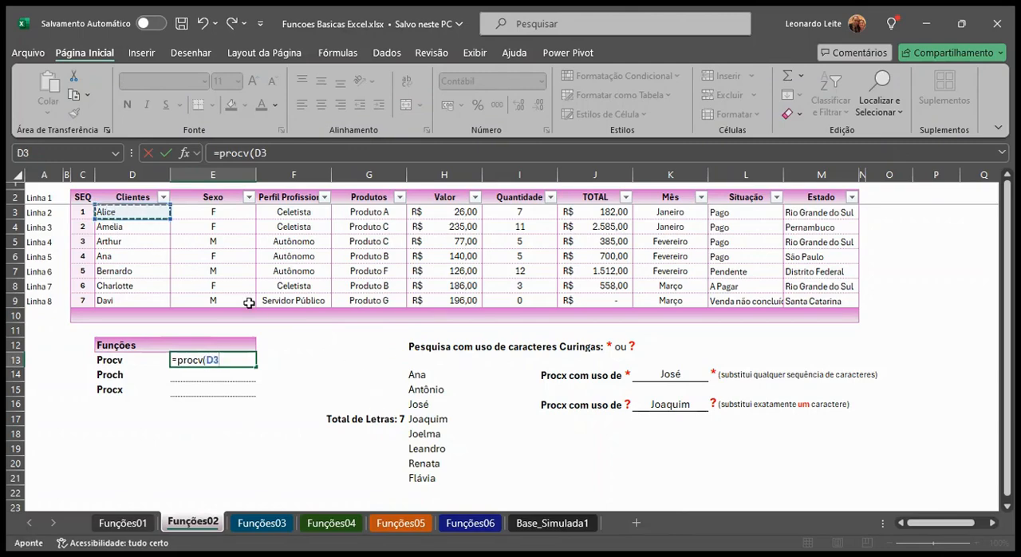
pyautogui.write(';')
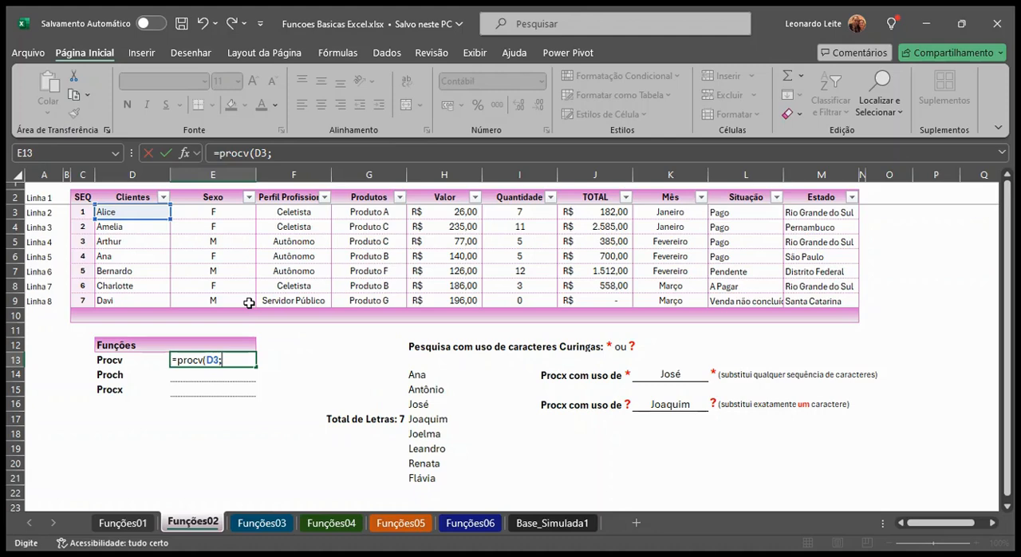
pyautogui.click(154, 210)
pyautogui.moveTo(153, 211); pyautogui.dragTo(308, 299)
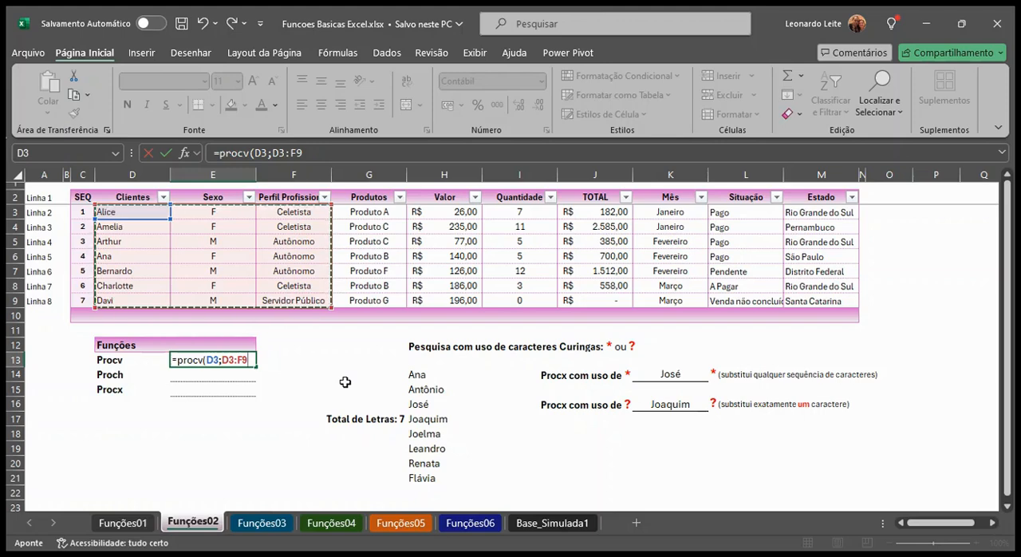
pyautogui.write(';')
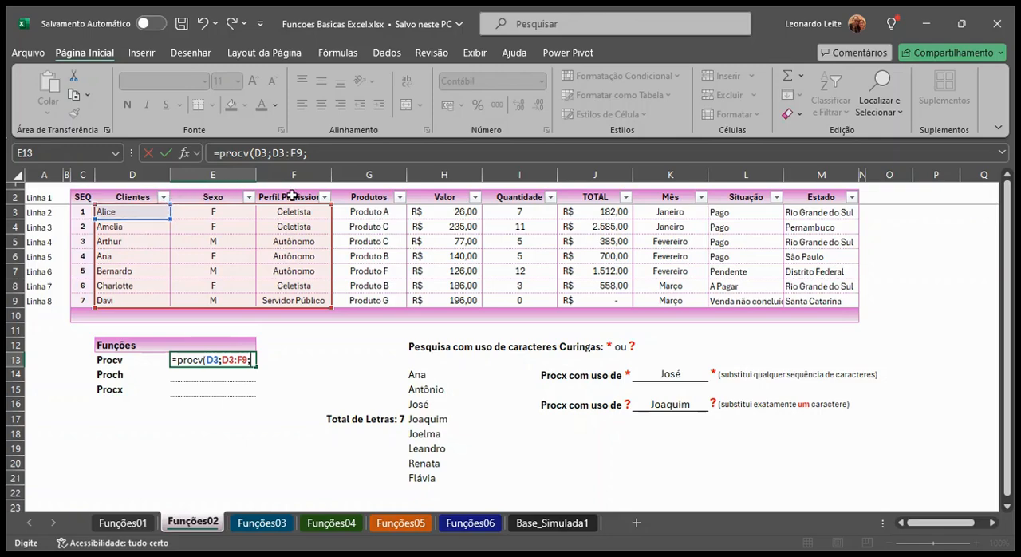
pyautogui.write('3;')
pyautogui.write('0)')
pyautogui.press('Return')
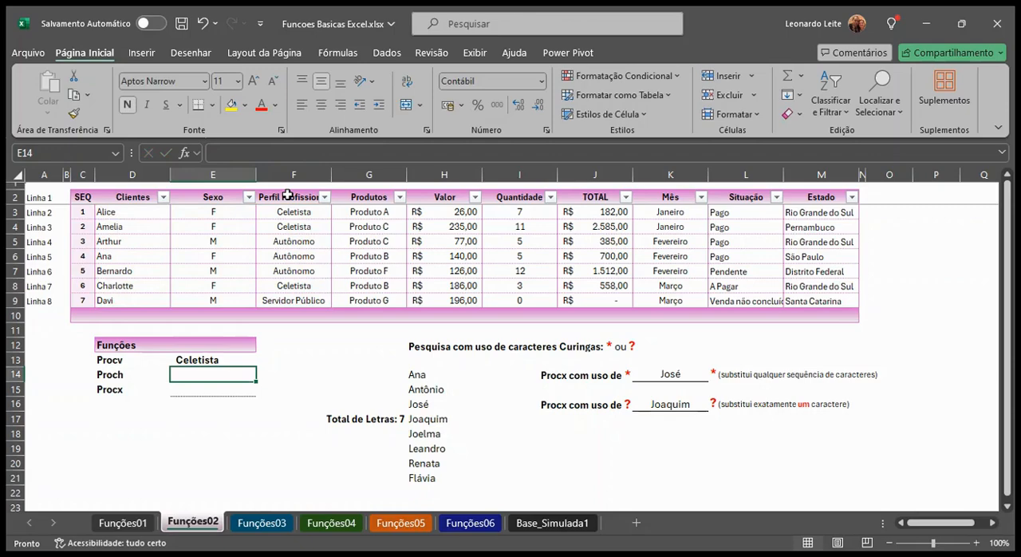
# Highlight cells D3 and F3 together with the yellow fill colour
pyautogui.click(142, 213)
pyautogui.keyDown('ctrl'); pyautogui.click(281, 213); pyautogui.keyUp('ctrl')
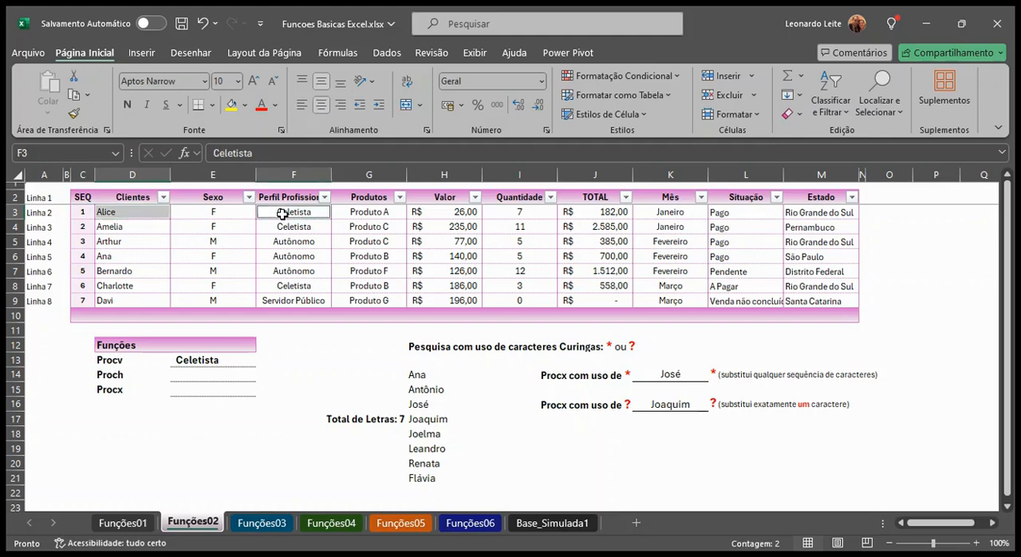
pyautogui.click(231, 104)
# Set the column index of the PROCV formula in E13 to 2 and compare the result with cell E3
pyautogui.click(244, 362)
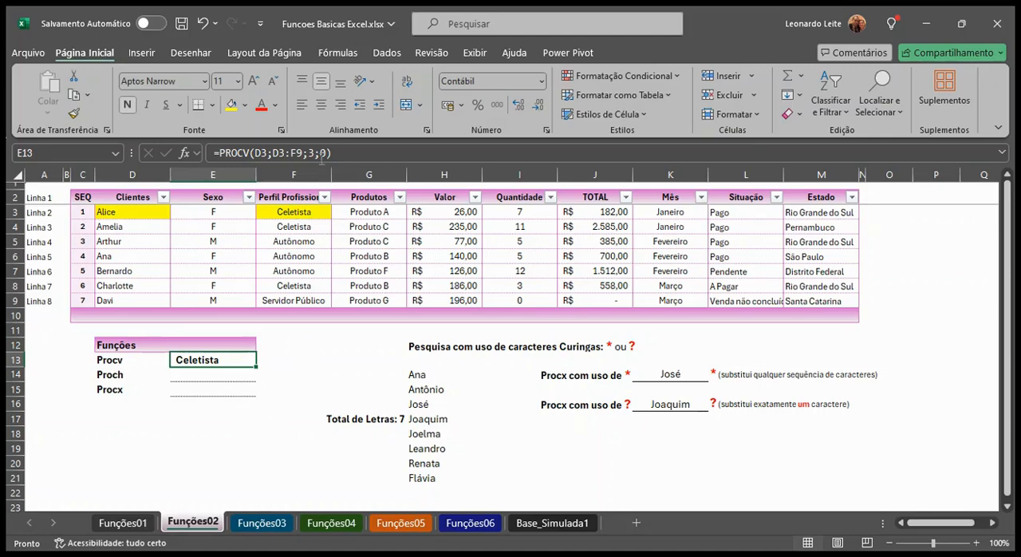
pyautogui.click(316, 153)
pyautogui.press('BackSpace')
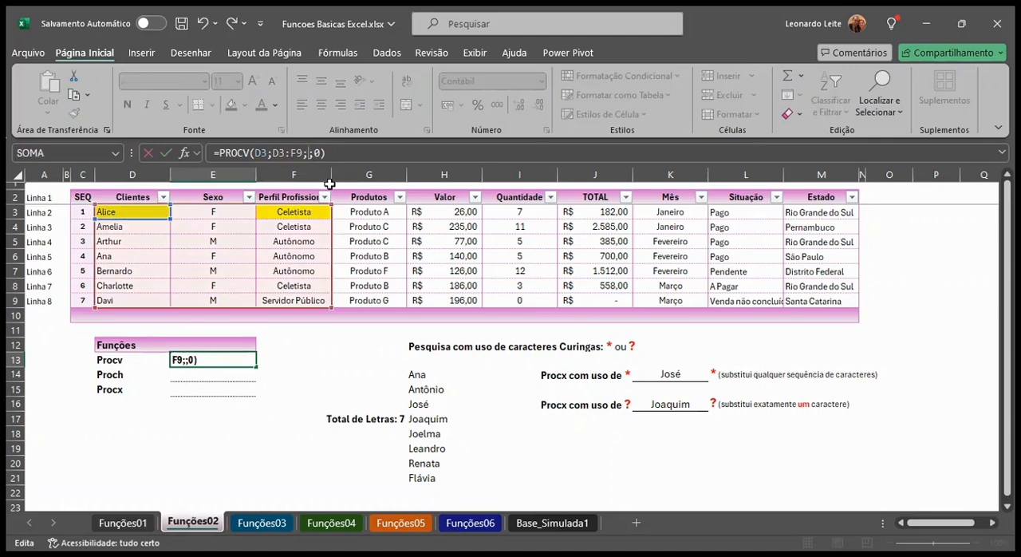
pyautogui.press('Return')
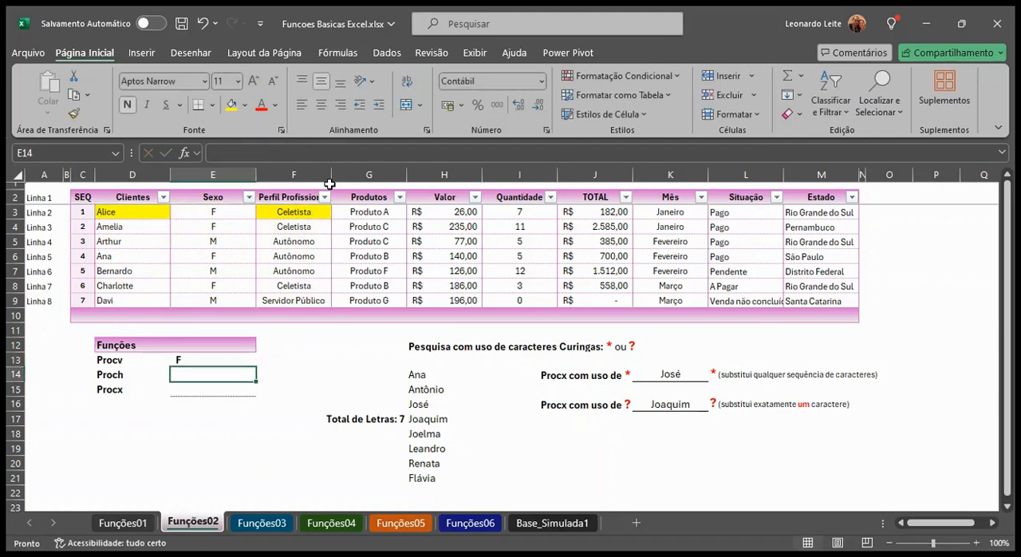
pyautogui.click(239, 217)
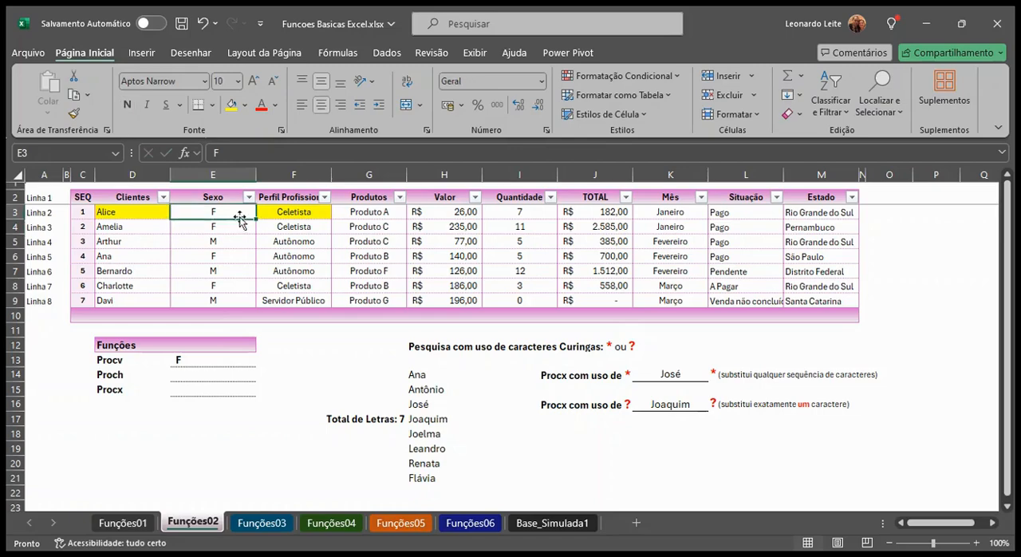
# Change the column index of the PROCV formula in E13 so it returns the first table column, Clientes
pyautogui.click(220, 363)
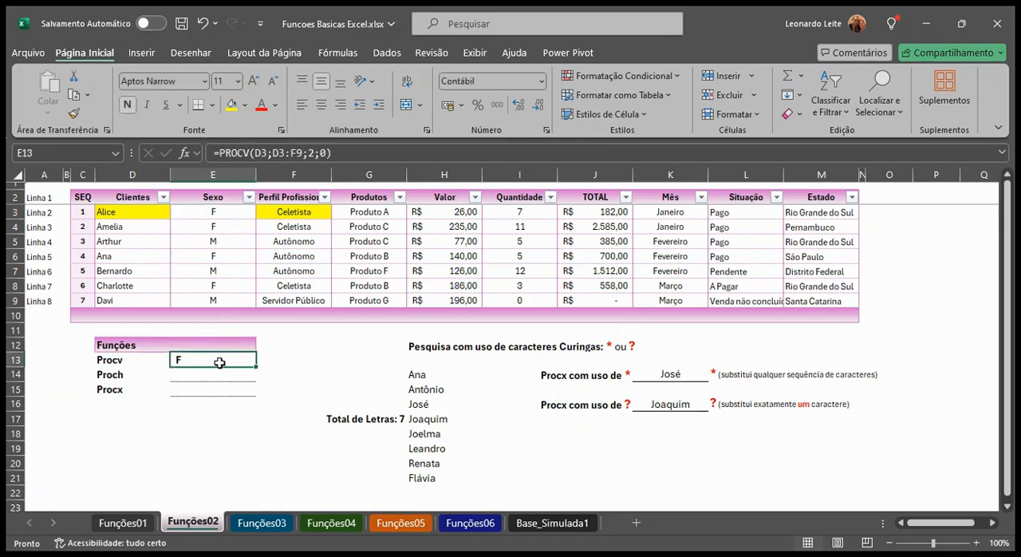
pyautogui.click(317, 154)
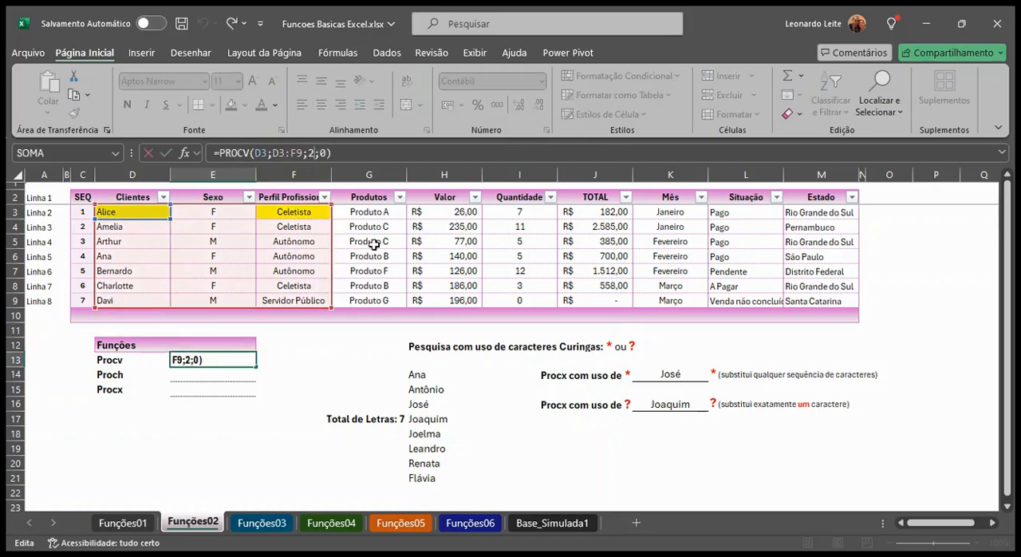
pyautogui.press('BackSpace')
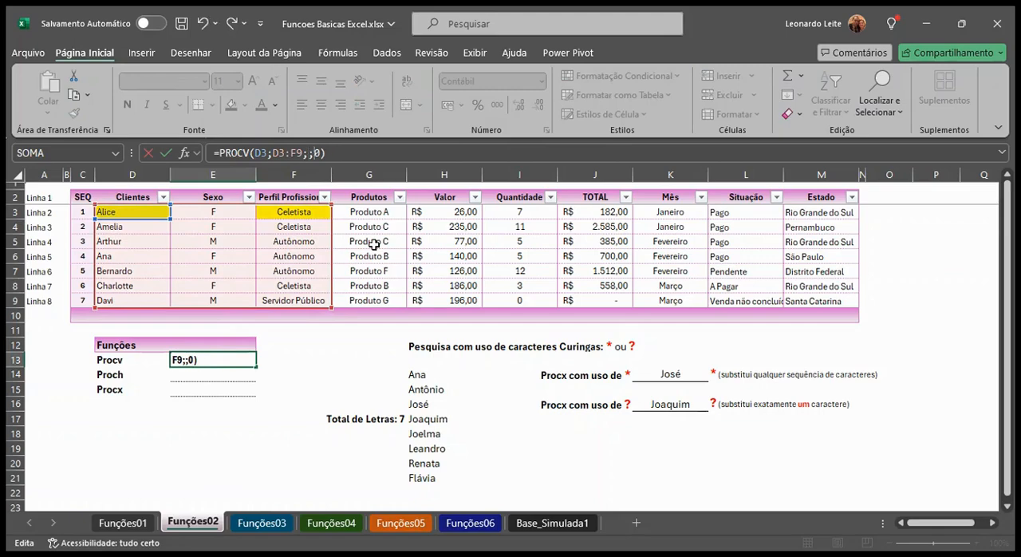
pyautogui.press('Return')
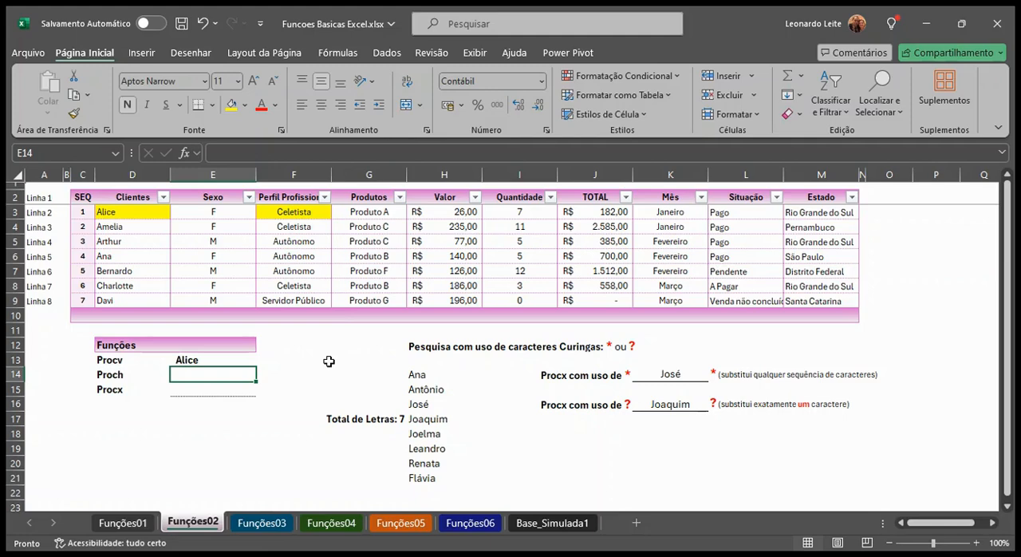
# Enter the formula =PROCH(F2;D2:F9;4;0) in cell E14, beside the Proch label
pyautogui.write('=proch')
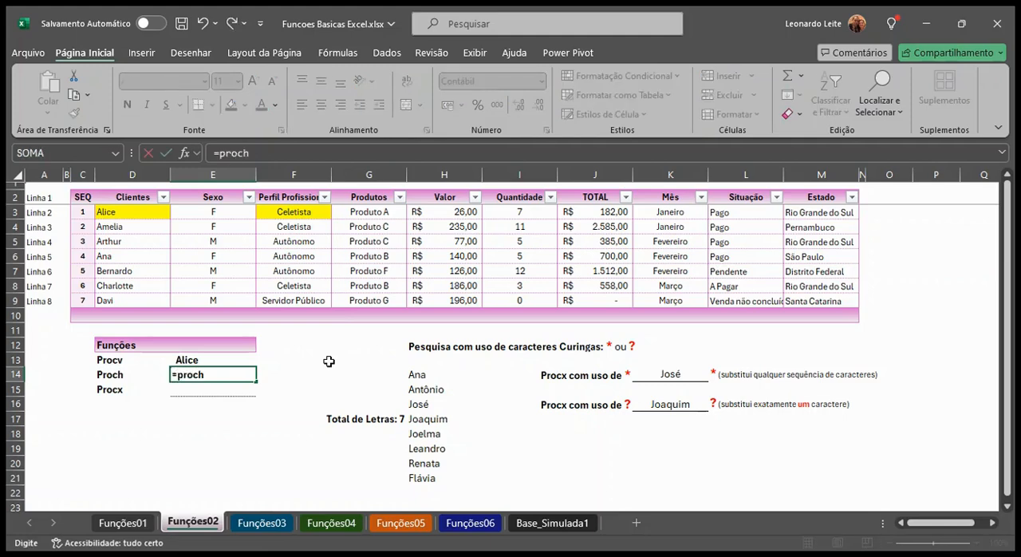
pyautogui.write('(')
pyautogui.click(297, 197)
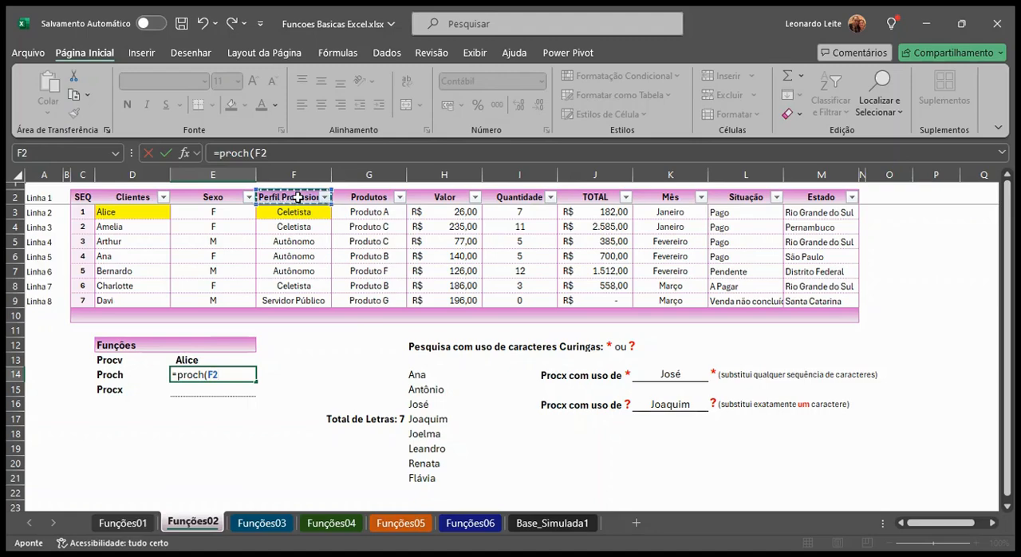
pyautogui.write(';')
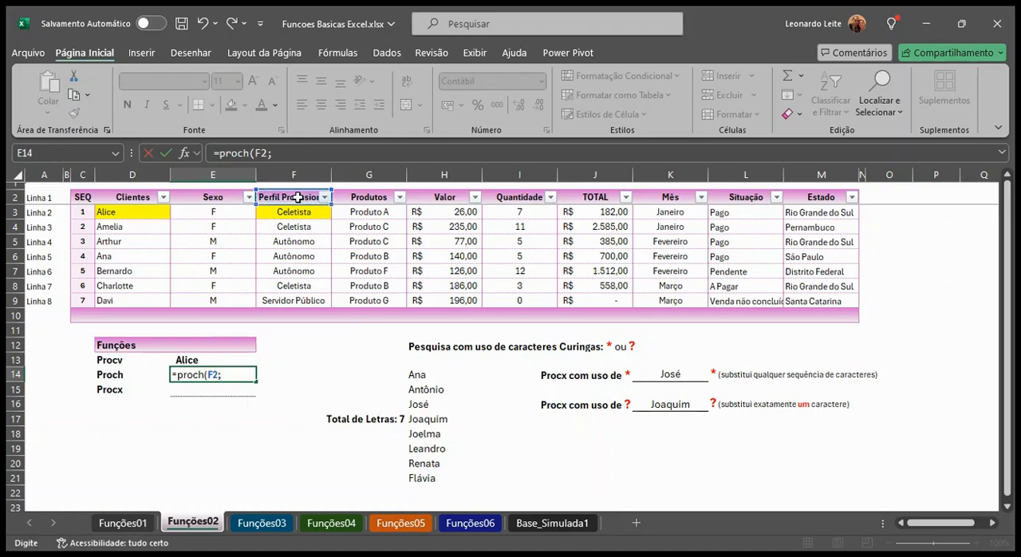
pyautogui.click(127, 195)
pyautogui.moveTo(127, 195); pyautogui.dragTo(267, 303)
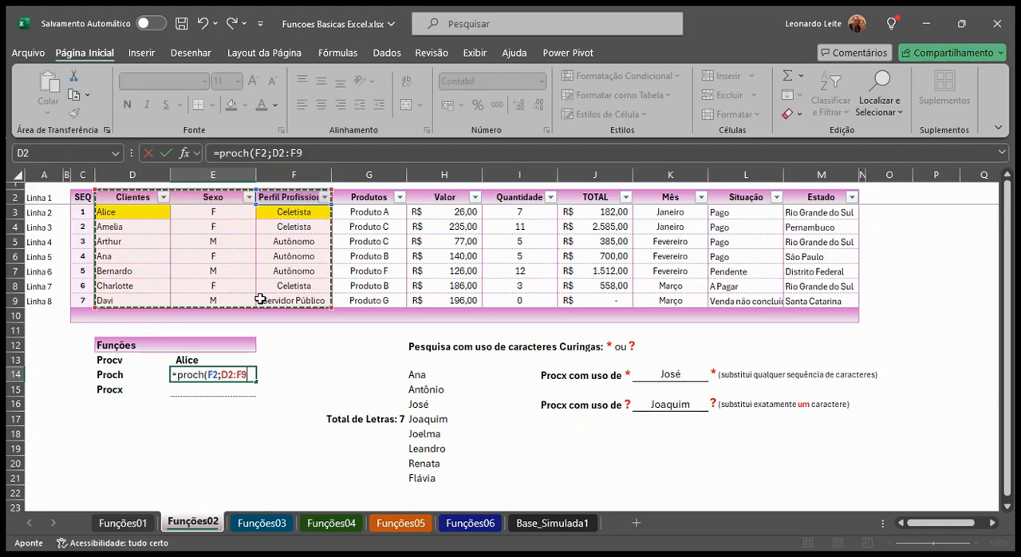
pyautogui.write(';')
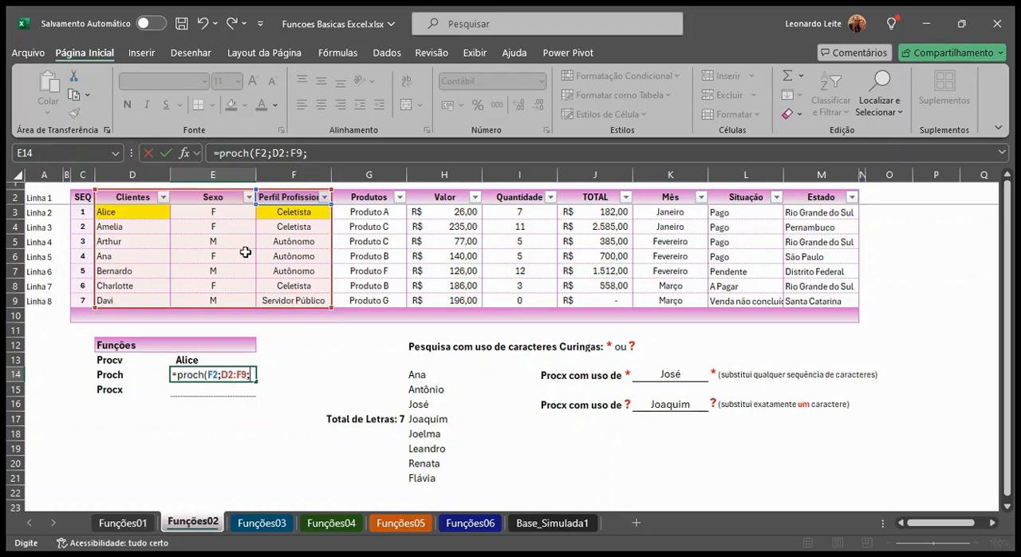
pyautogui.write('4;')
pyautogui.write('0)')
pyautogui.press('Return')
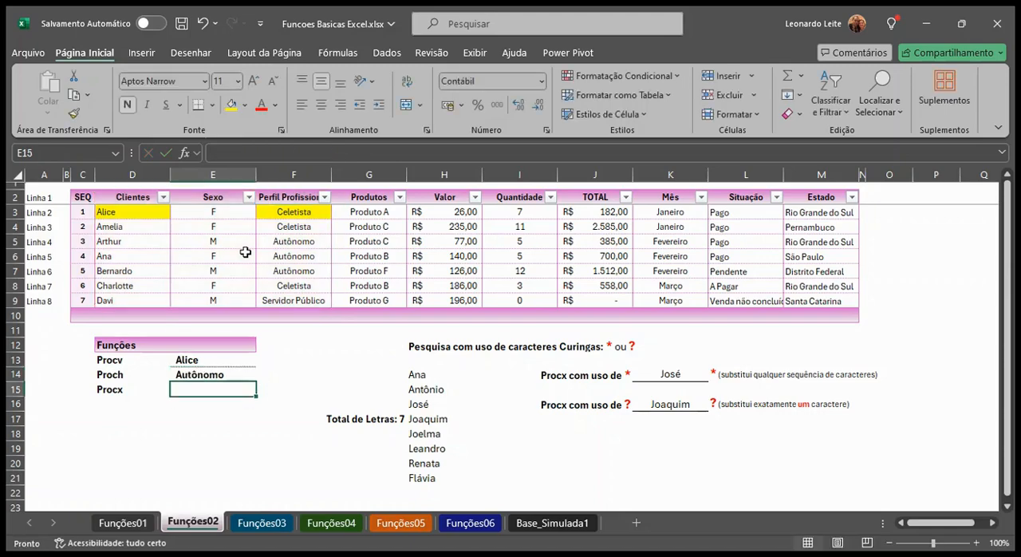
# Highlight cells D5 and F5 together with the yellow fill colour
pyautogui.click(125, 241)
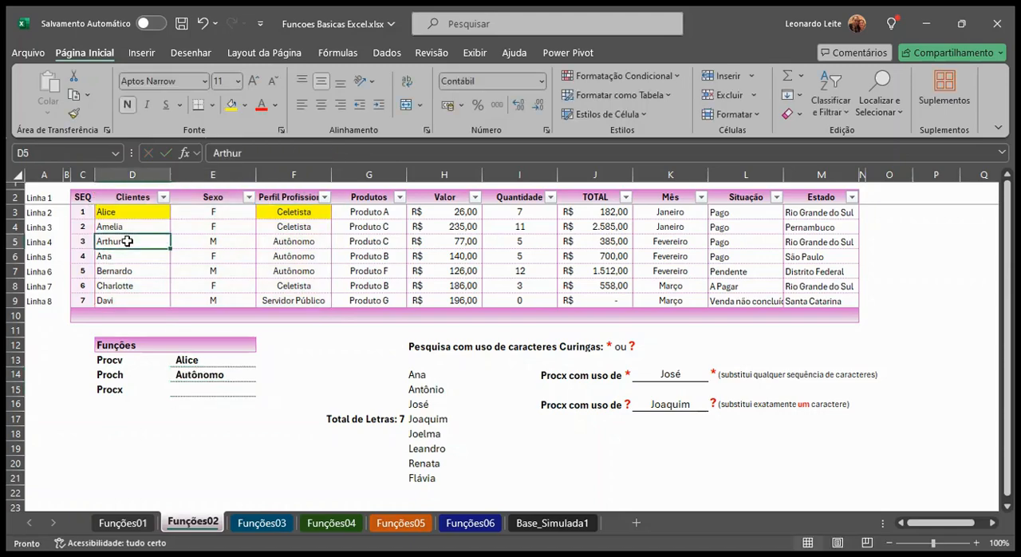
pyautogui.keyDown('ctrl'); pyautogui.click(309, 238); pyautogui.keyUp('ctrl')
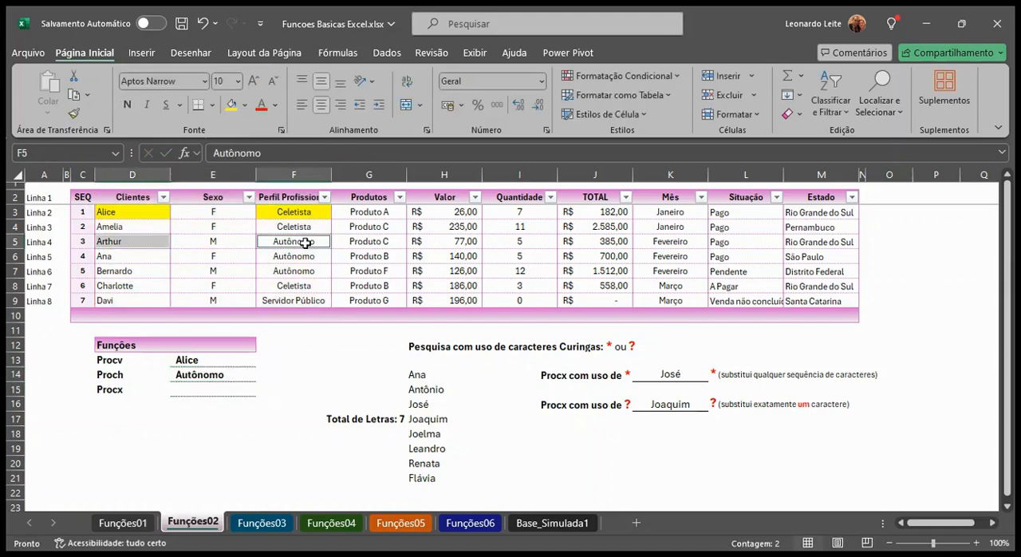
pyautogui.click(231, 104)
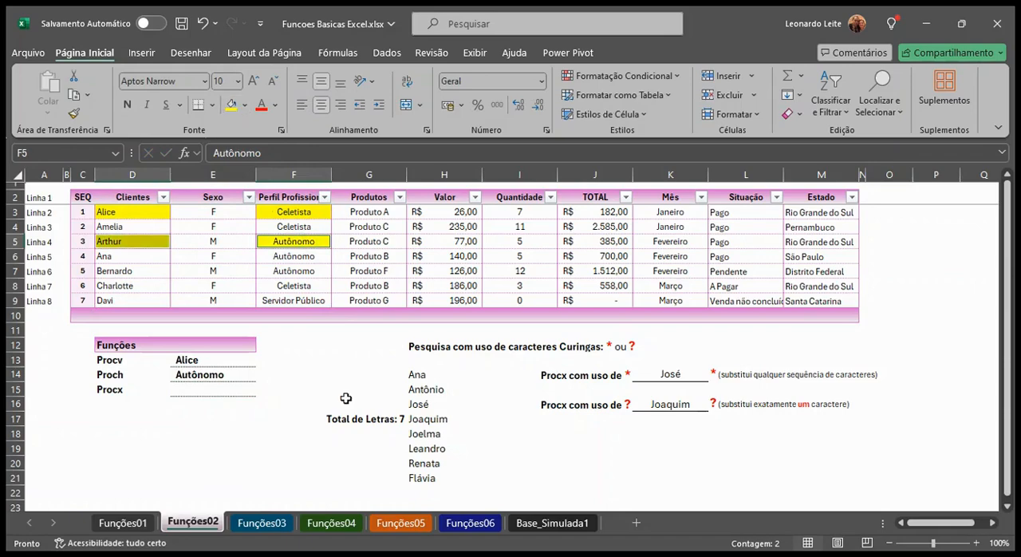
# Move the lookup reference of the PROCH formula in E14 to the Sexo header in E2
pyautogui.click(236, 372)
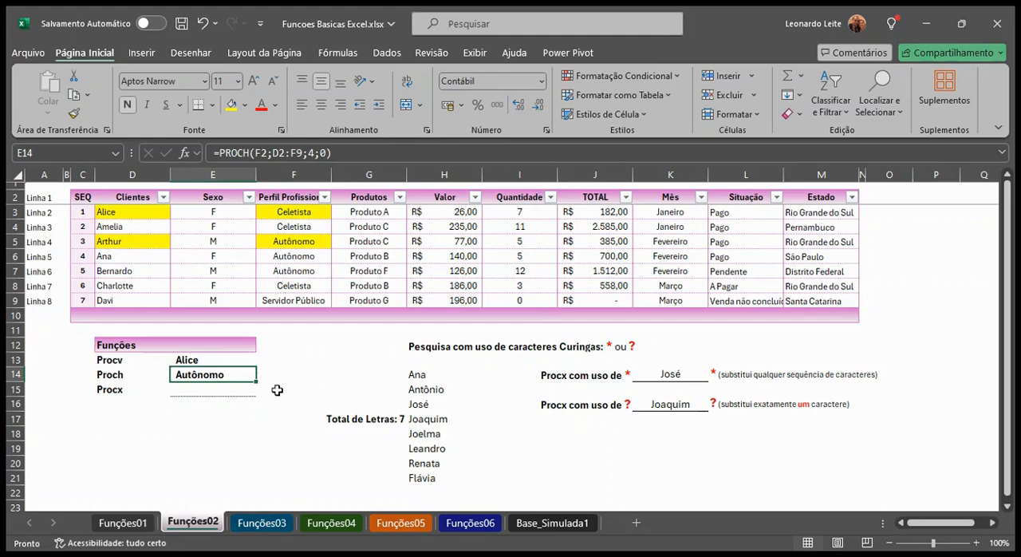
pyautogui.doubleClick(232, 372)
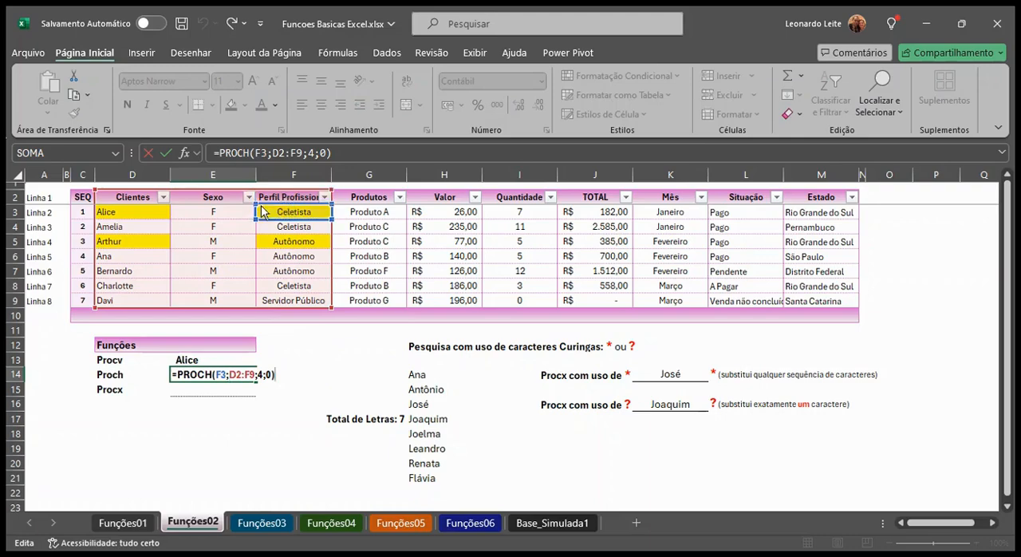
pyautogui.moveTo(287, 205); pyautogui.dragTo(177, 203)
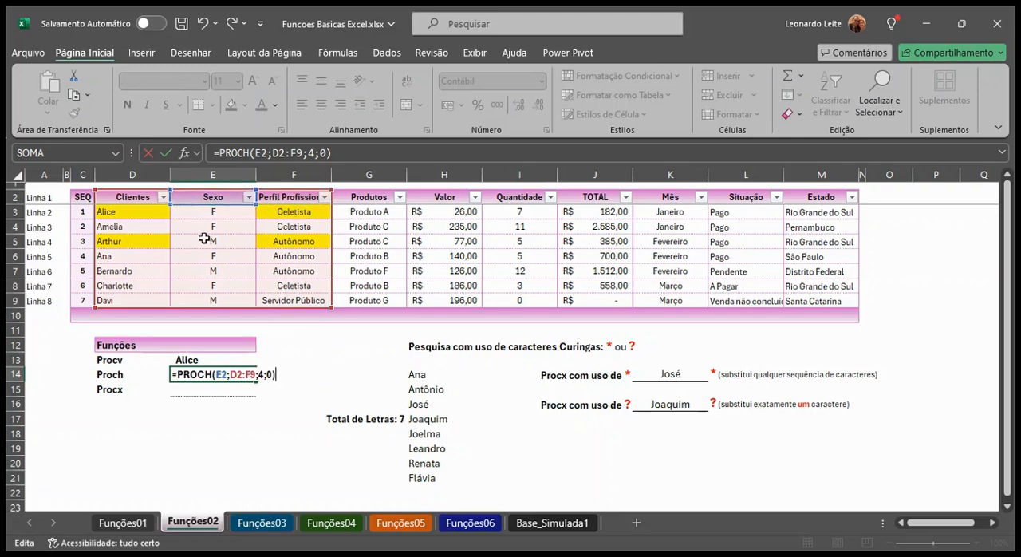
pyautogui.press('Return')
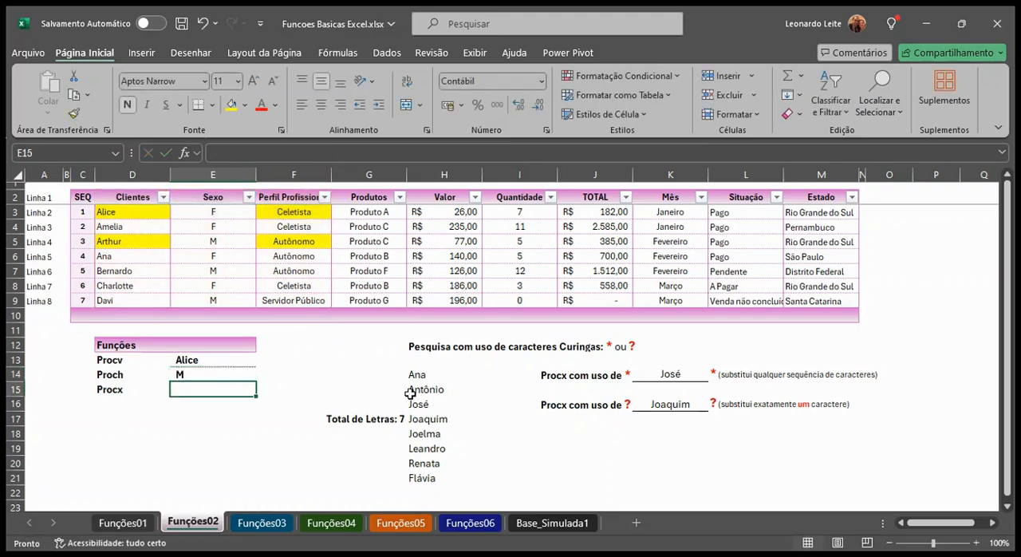
# Move the lookup reference of the PROCH formula in E14 to the Clientes header in D2
pyautogui.doubleClick(199, 375)
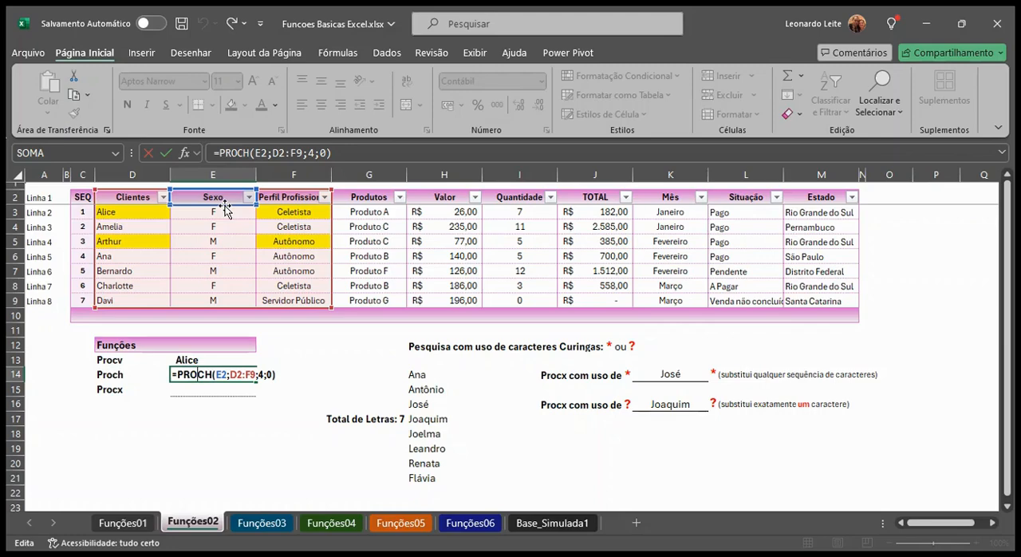
pyautogui.moveTo(225, 206); pyautogui.dragTo(148, 205)
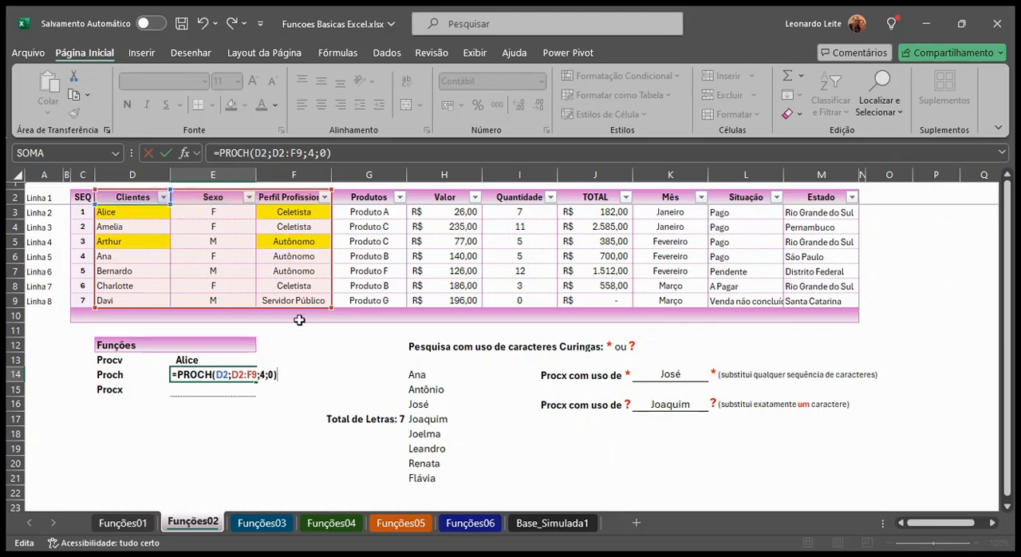
pyautogui.press('Return')
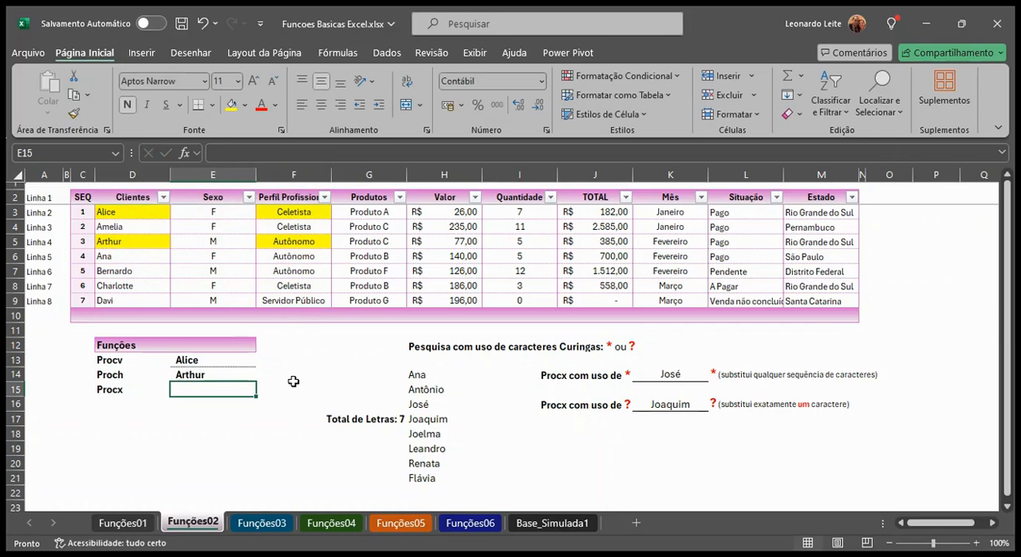
# Enter the formula =PROCX(D6;D3:D9;M3:M9) in cell E15, beside the Procx label
pyautogui.write('=pro')
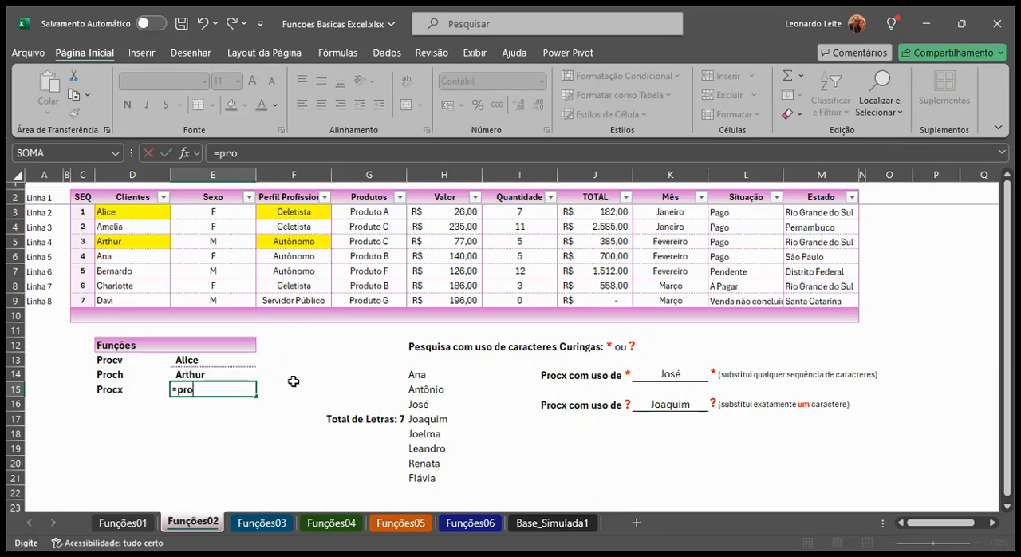
pyautogui.write('cx(')
pyautogui.click(131, 257)
pyautogui.write(';')
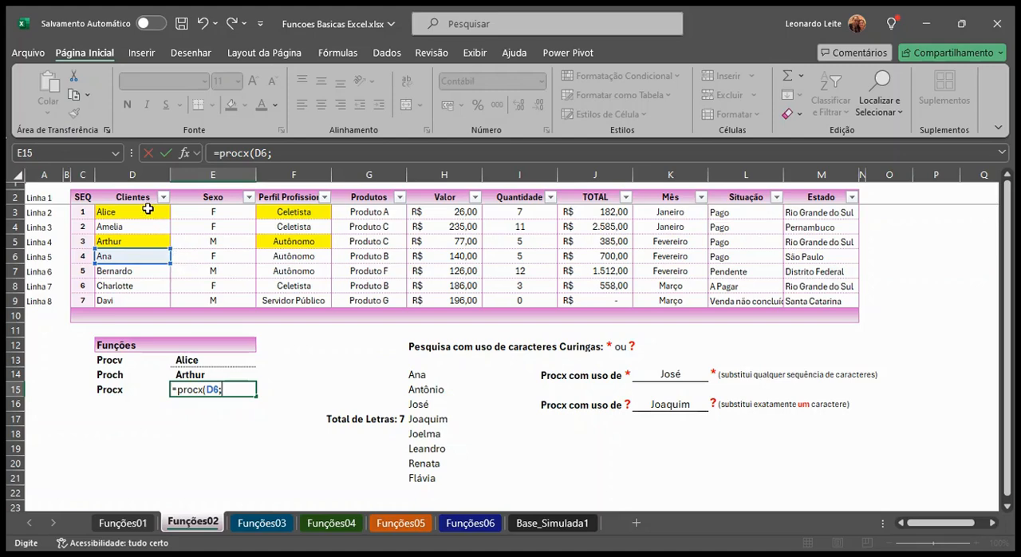
pyautogui.moveTo(148, 209); pyautogui.dragTo(124, 290)
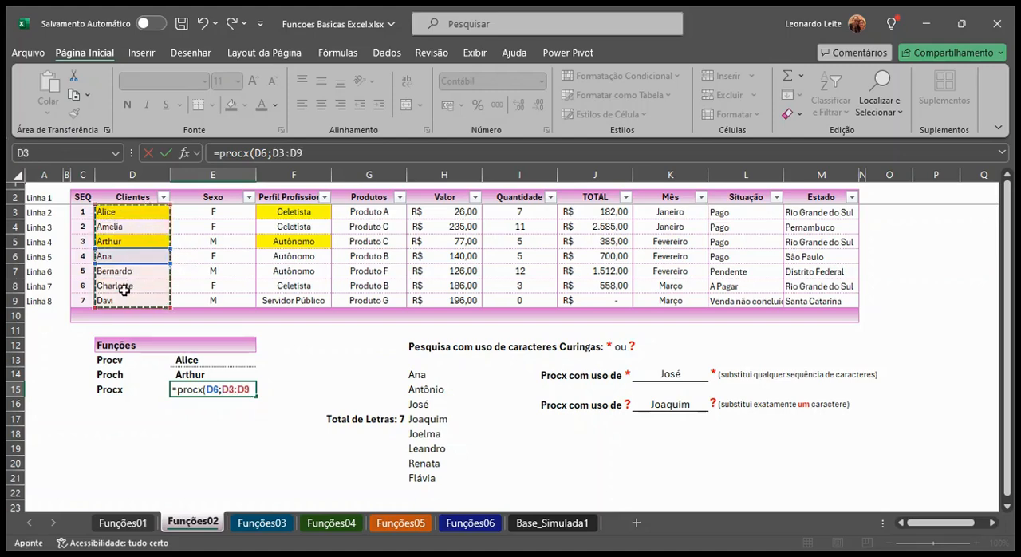
pyautogui.write(';')
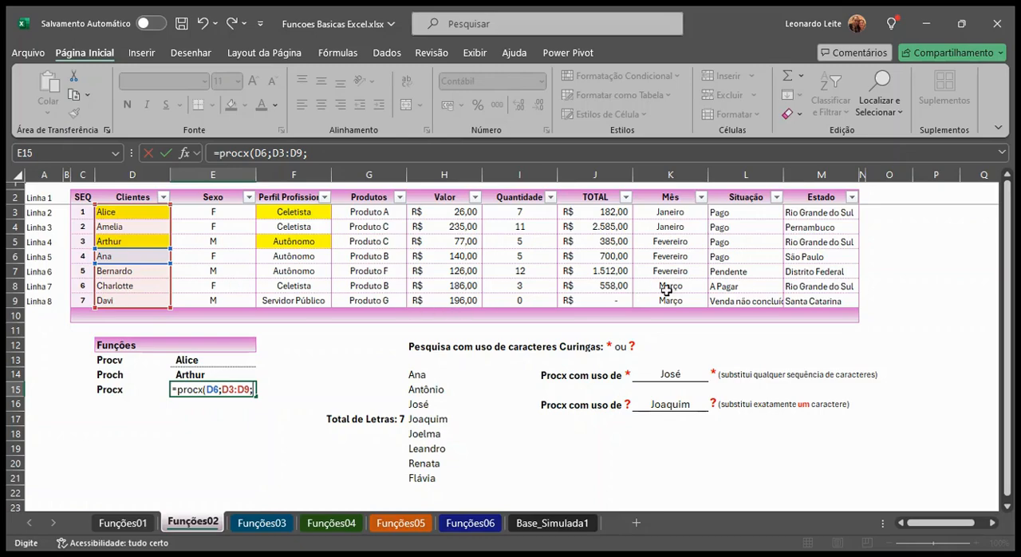
pyautogui.moveTo(831, 217); pyautogui.dragTo(812, 296)
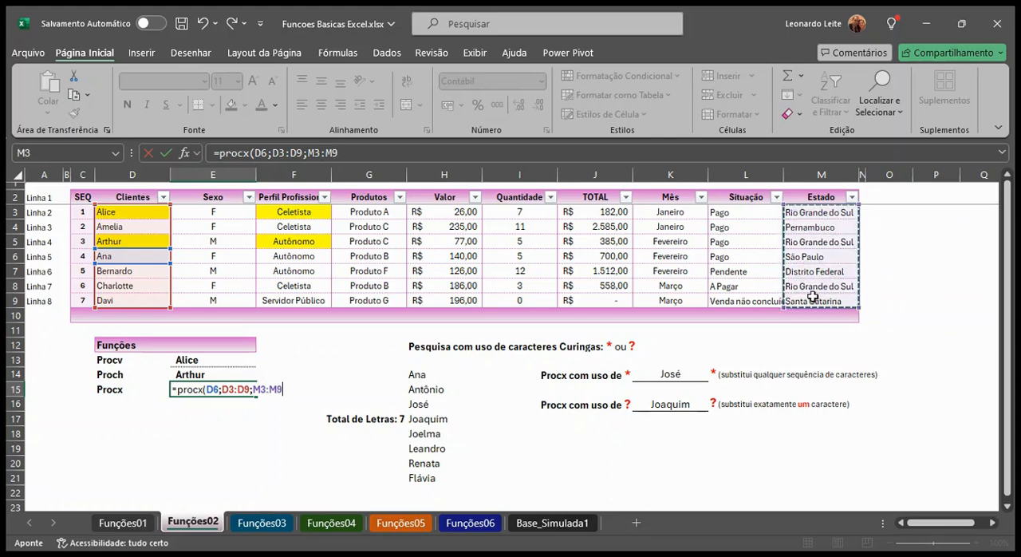
pyautogui.write(')')
pyautogui.press('Return')
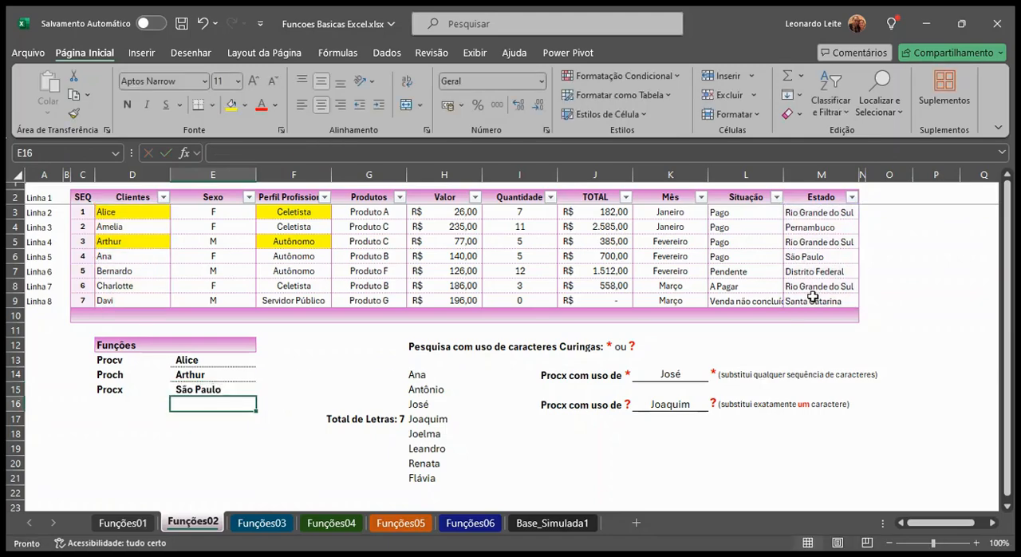
# Highlight cells D6 and M6 with the same light green fill colour
pyautogui.click(129, 257)
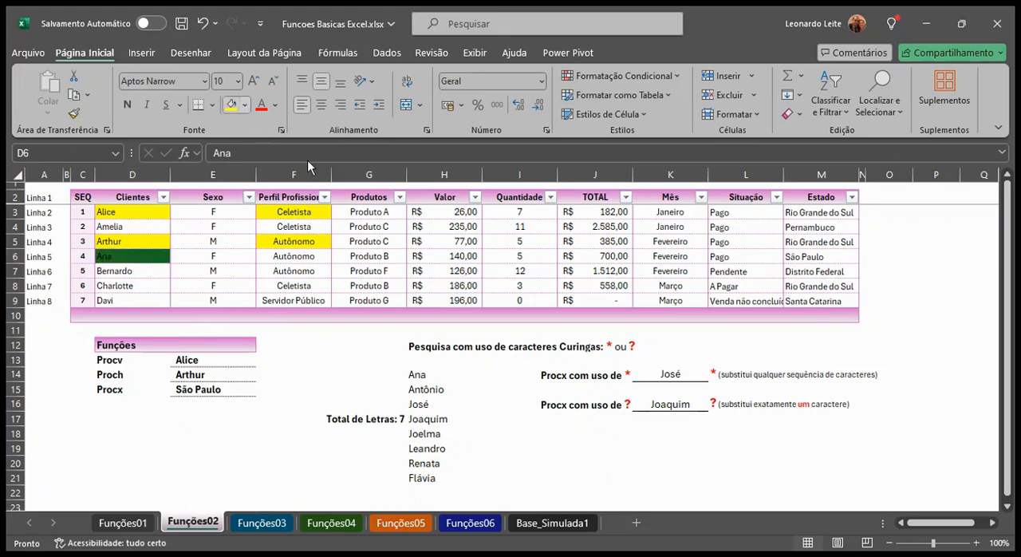
pyautogui.click(344, 162)
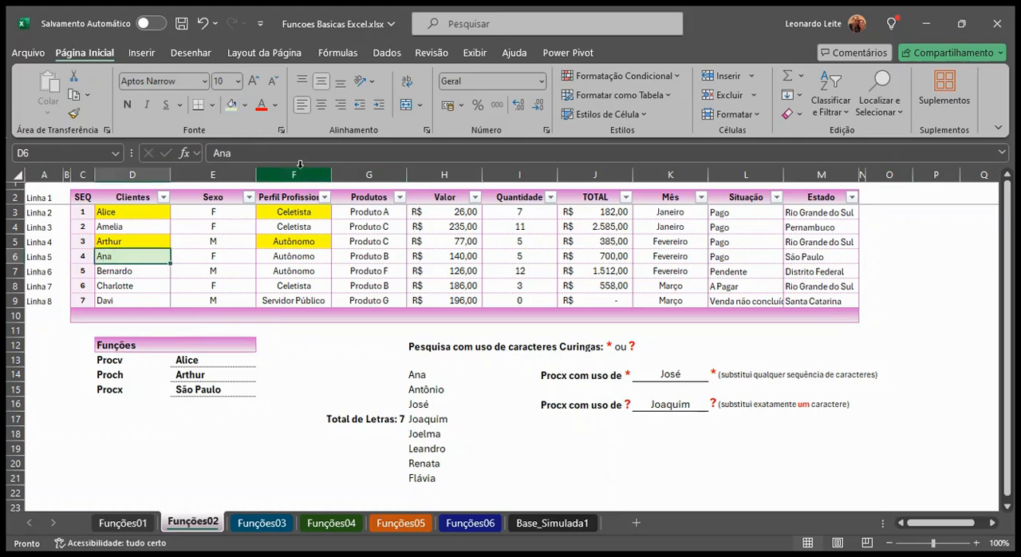
pyautogui.click(247, 107)
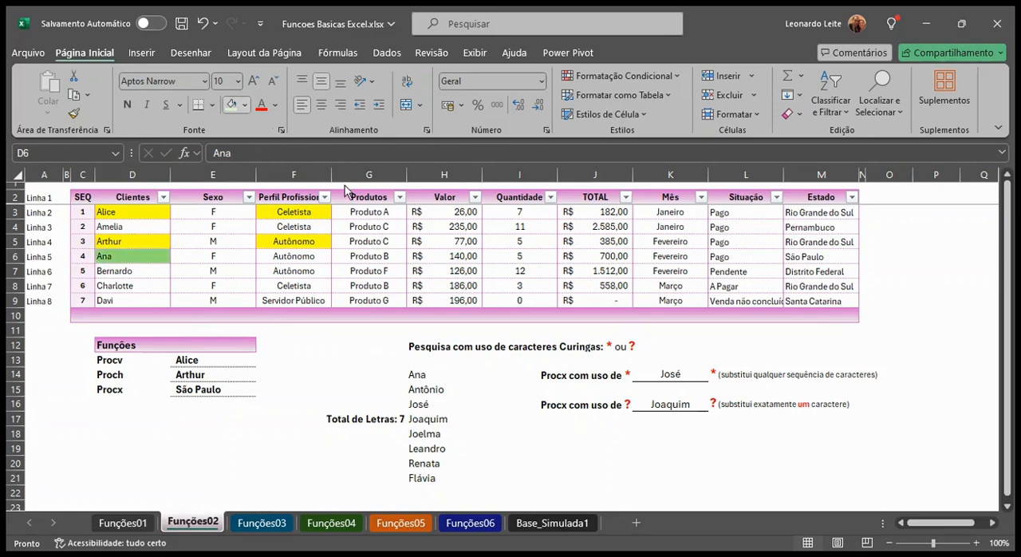
pyautogui.click(343, 186)
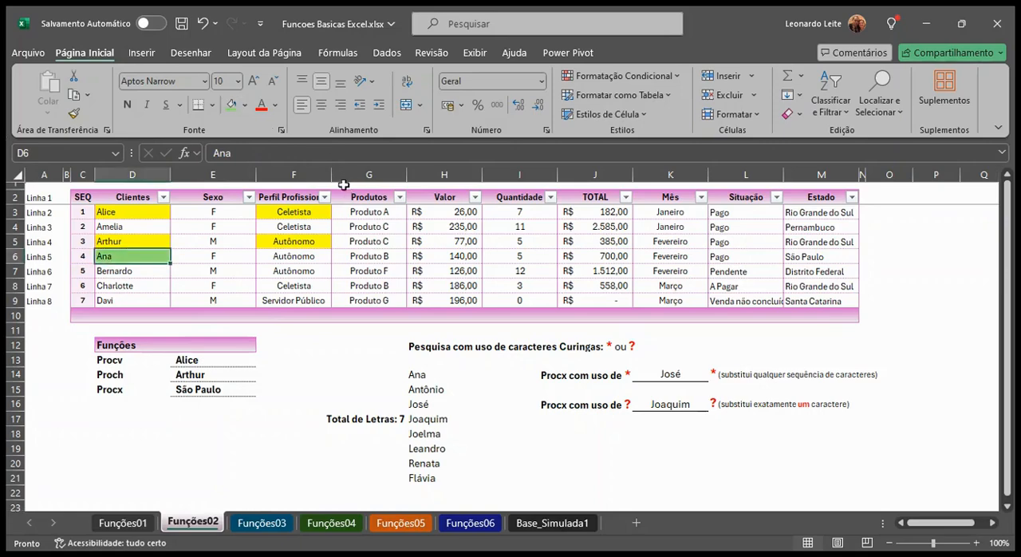
pyautogui.click(798, 257)
pyautogui.click(233, 111)
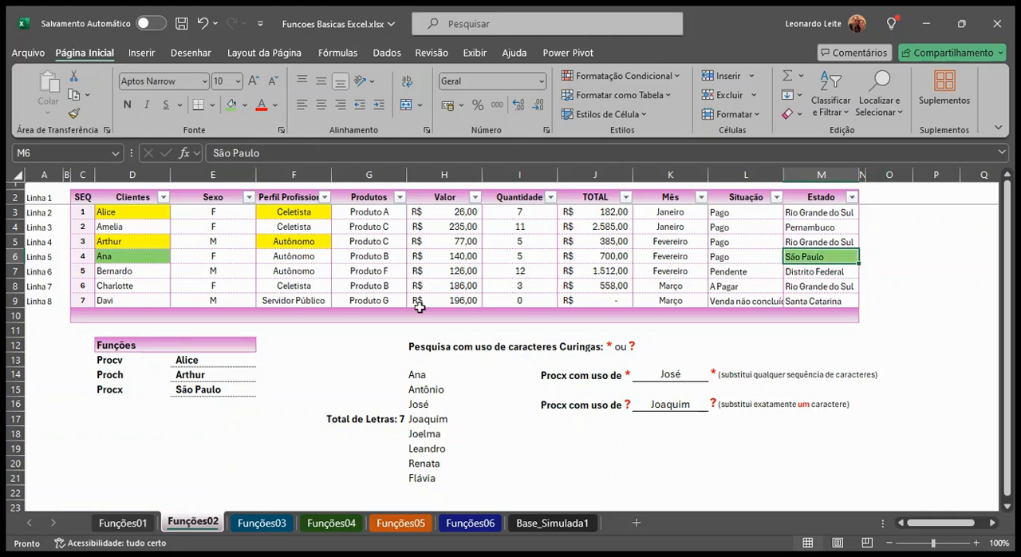
# Clear the client name in cell D3, which the PROCV formula in E13 uses as its lookup value
pyautogui.click(240, 389)
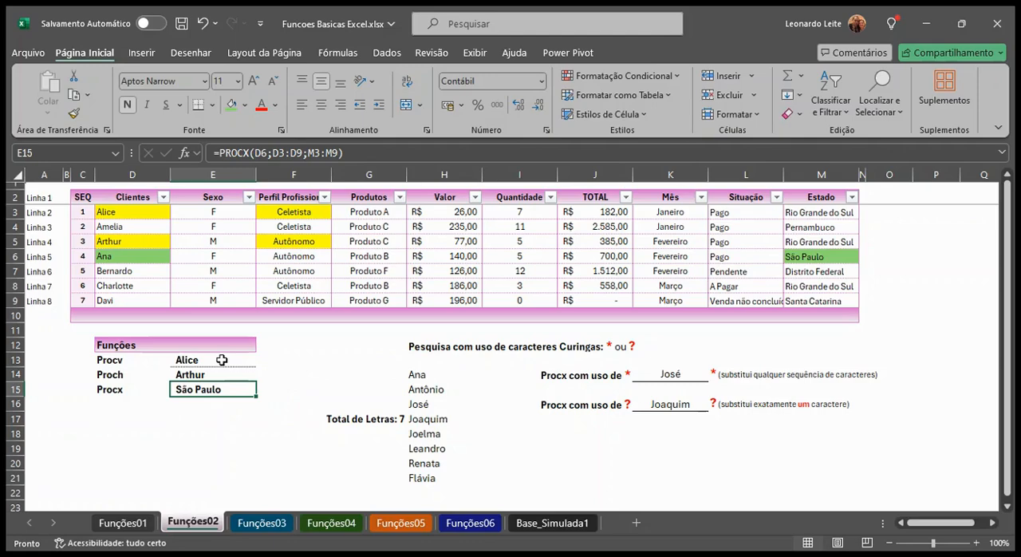
pyautogui.click(222, 360)
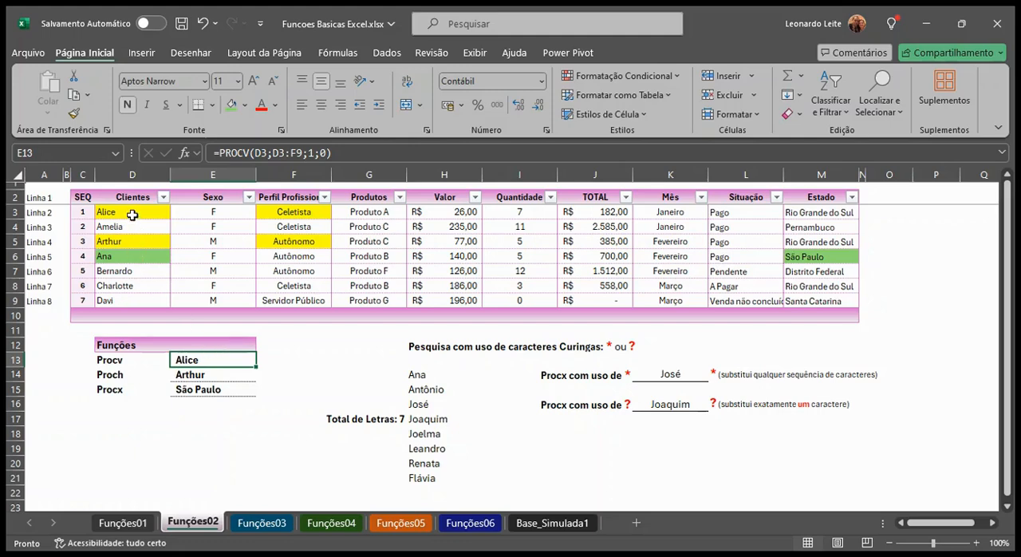
pyautogui.click(133, 214)
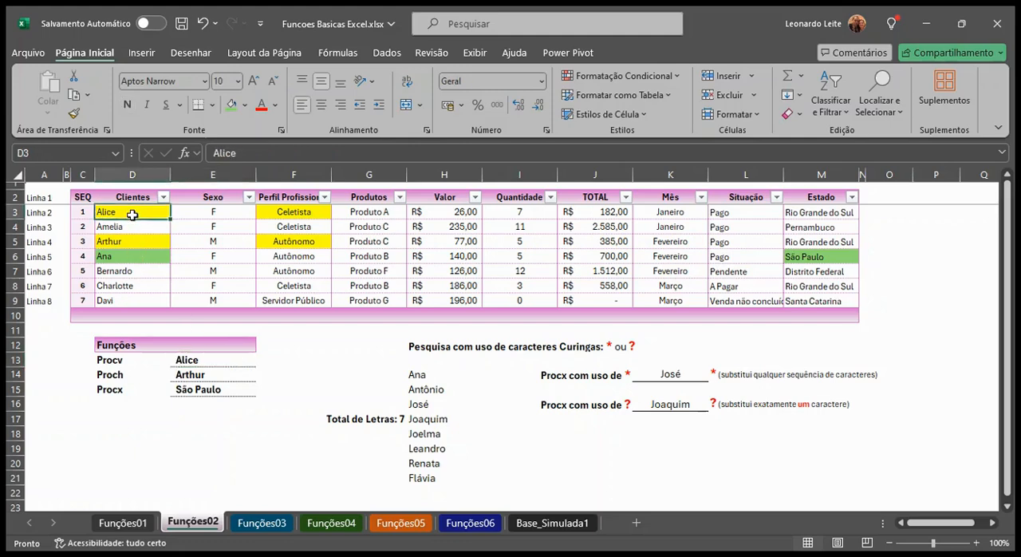
pyautogui.press('Delete')
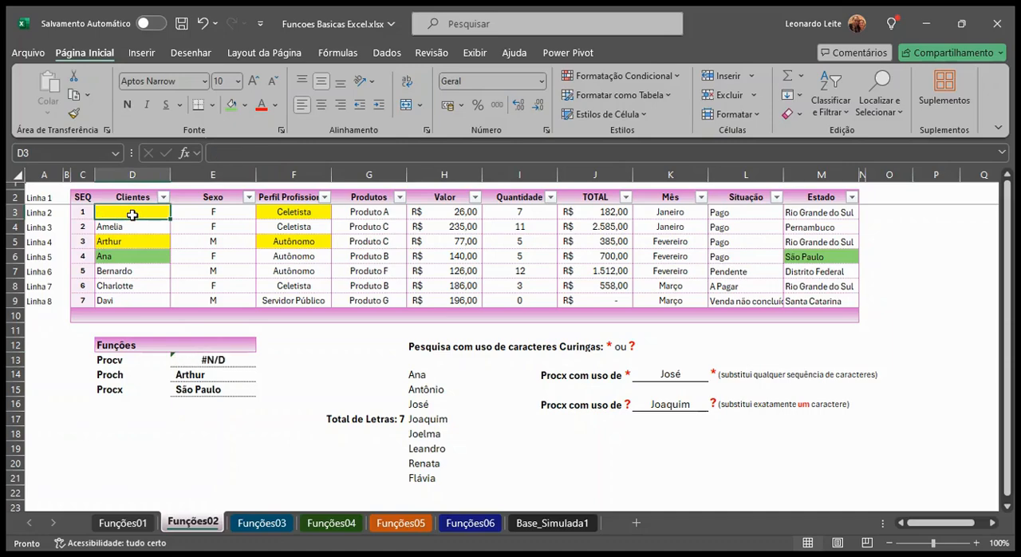
# Wrap the PROCV formula in E13 in SEERRO with the fallback text "Não Localizo!"
pyautogui.click(193, 359)
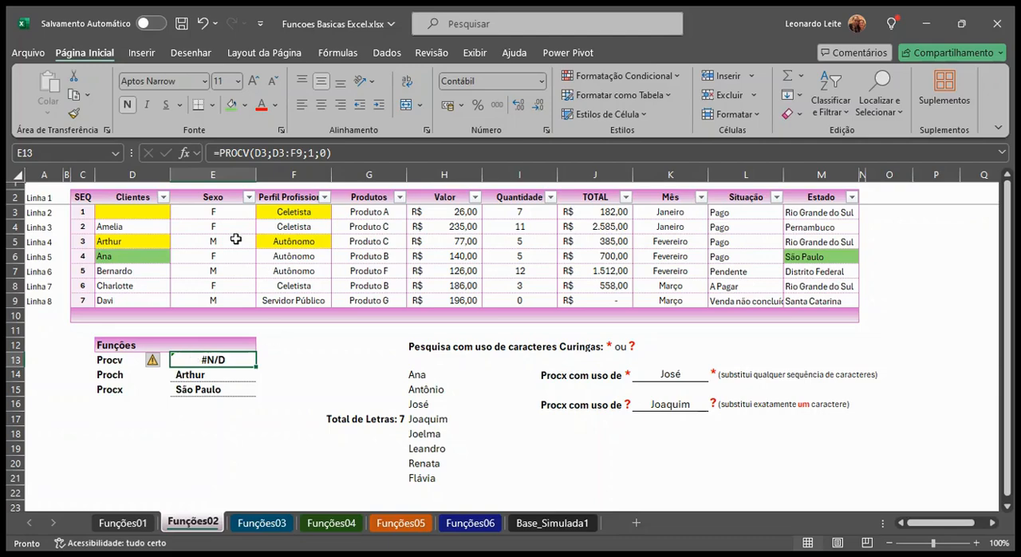
pyautogui.click(221, 151)
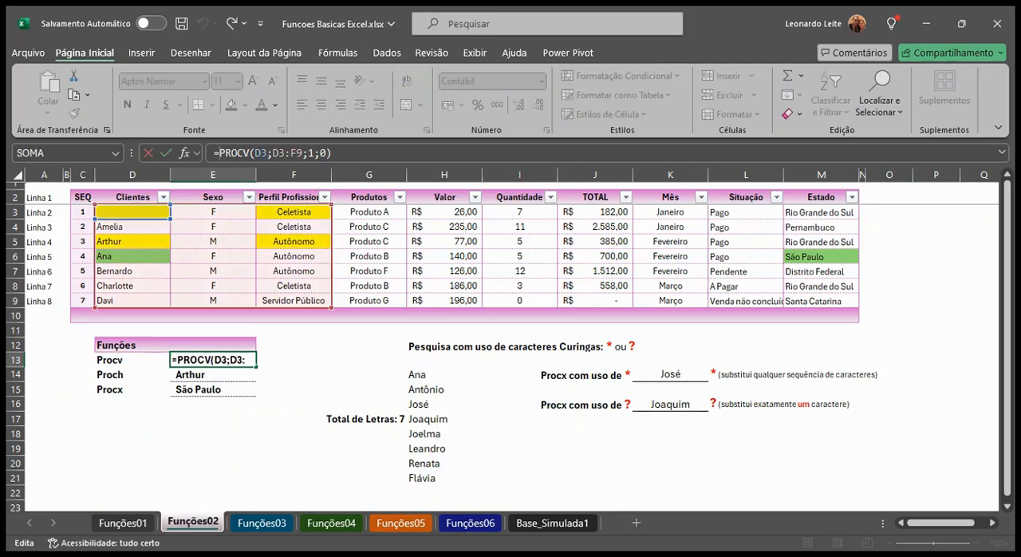
pyautogui.write('seerro(')
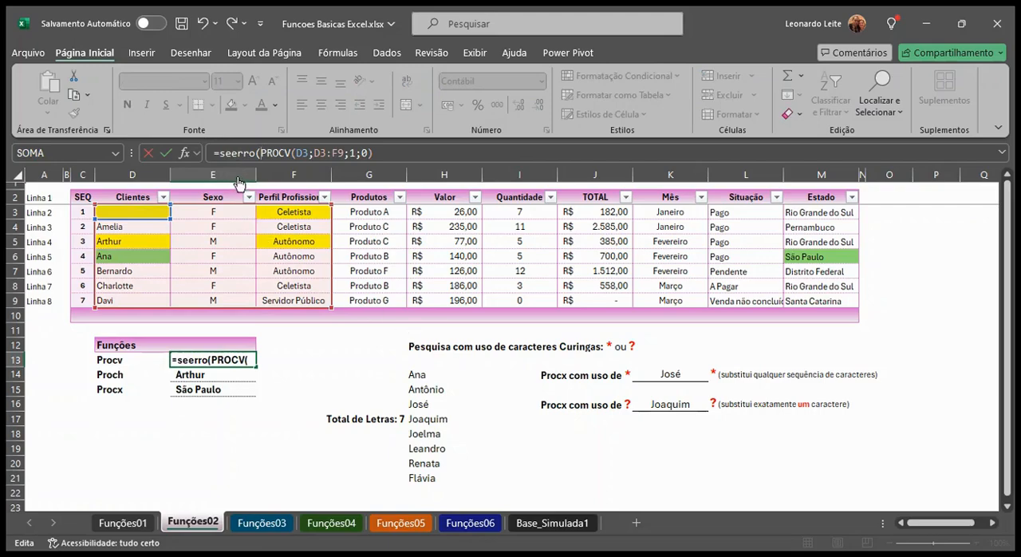
pyautogui.click(377, 153)
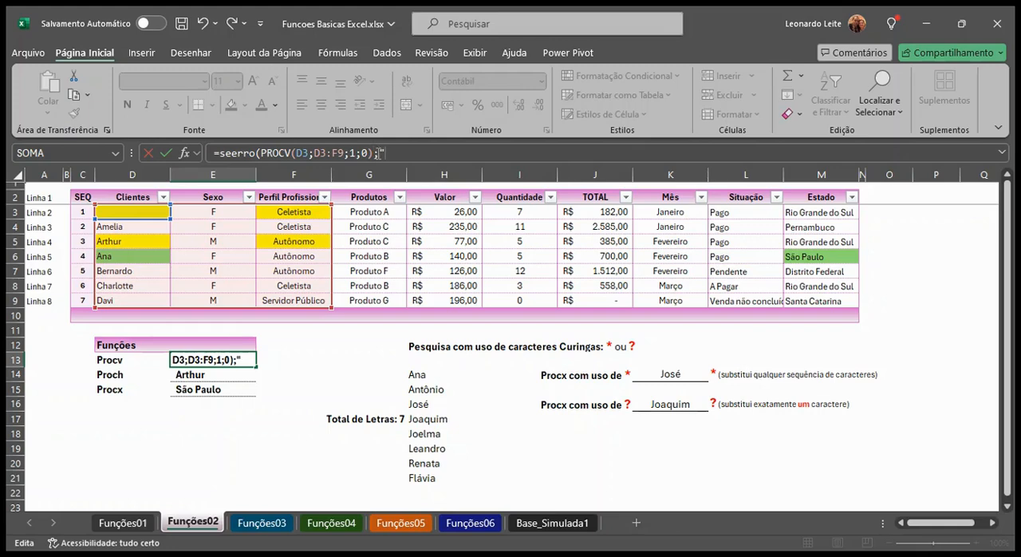
pyautogui.write(';"Nã')
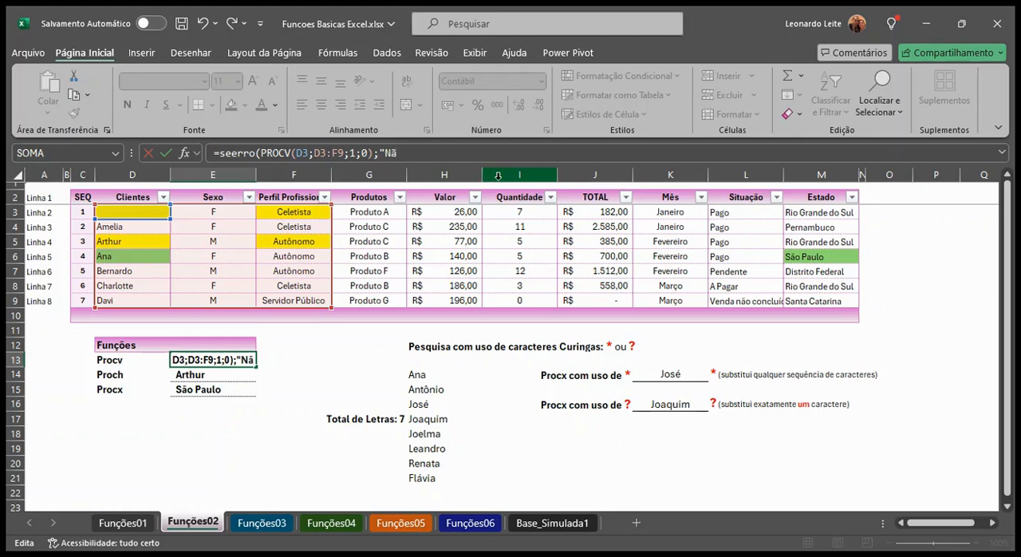
pyautogui.write('o Localizo!')
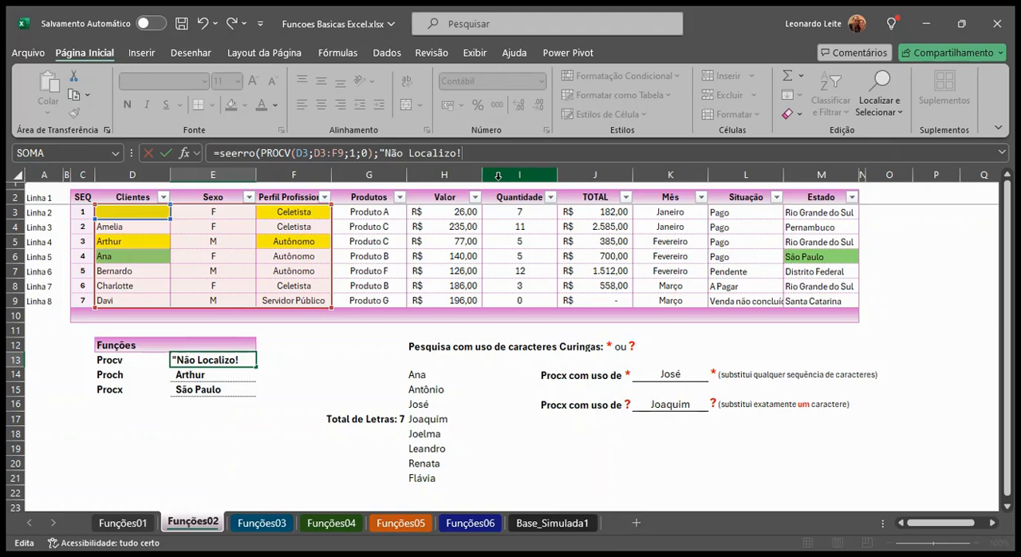
pyautogui.write('")')
pyautogui.press('Return')
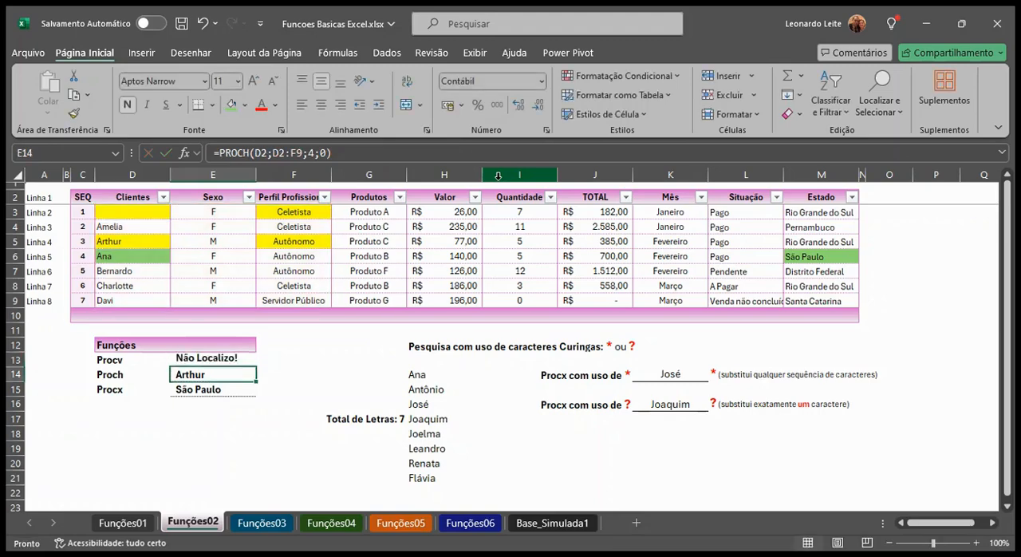
# Correct the SEERRO fallback text in E13 to "Não Localizado!"
pyautogui.click(249, 359)
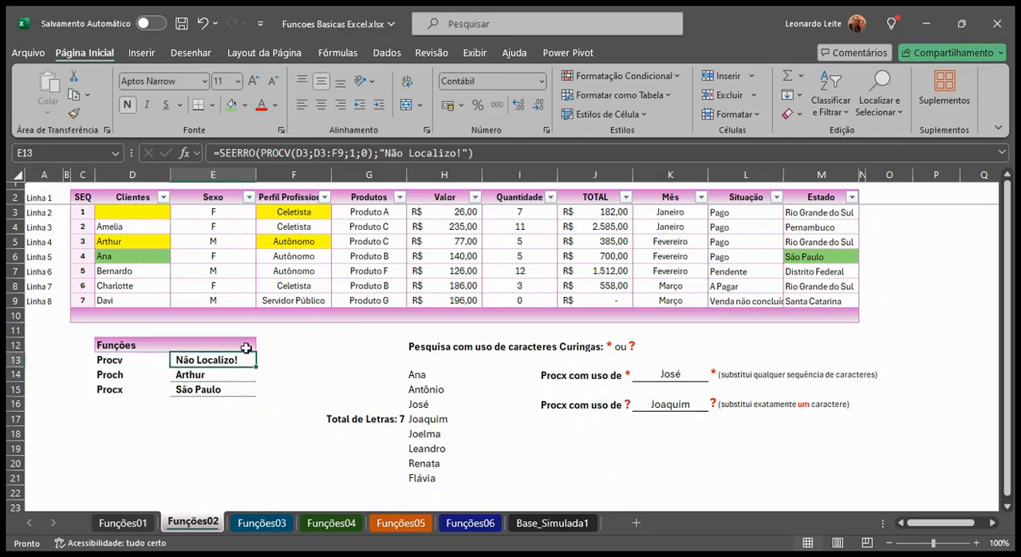
pyautogui.click(462, 152)
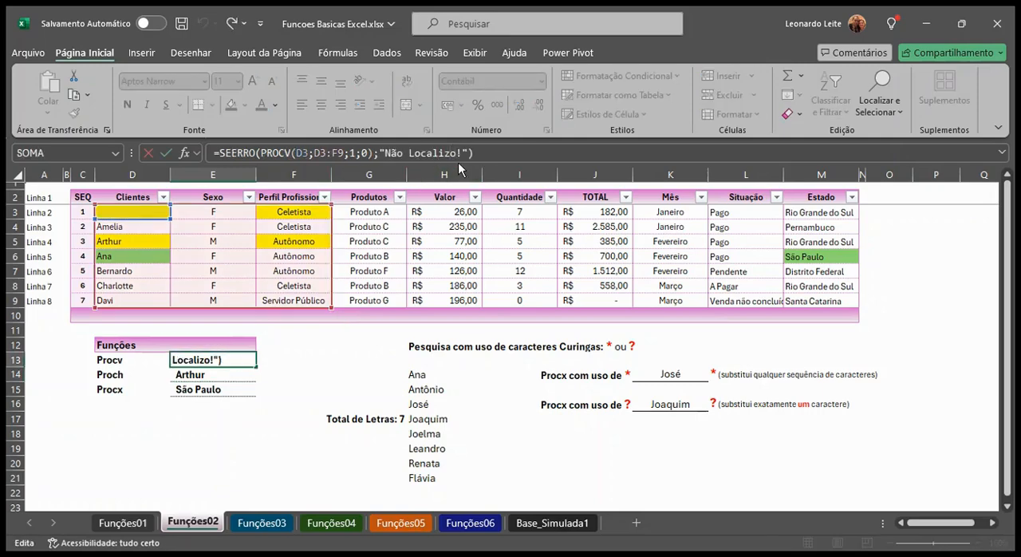
pyautogui.write('ad')
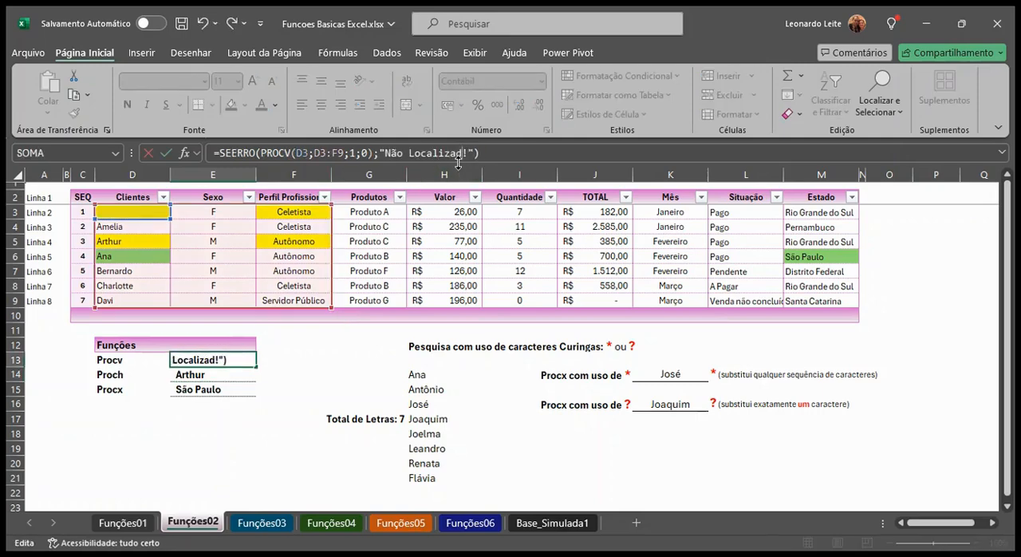
pyautogui.press('Return')
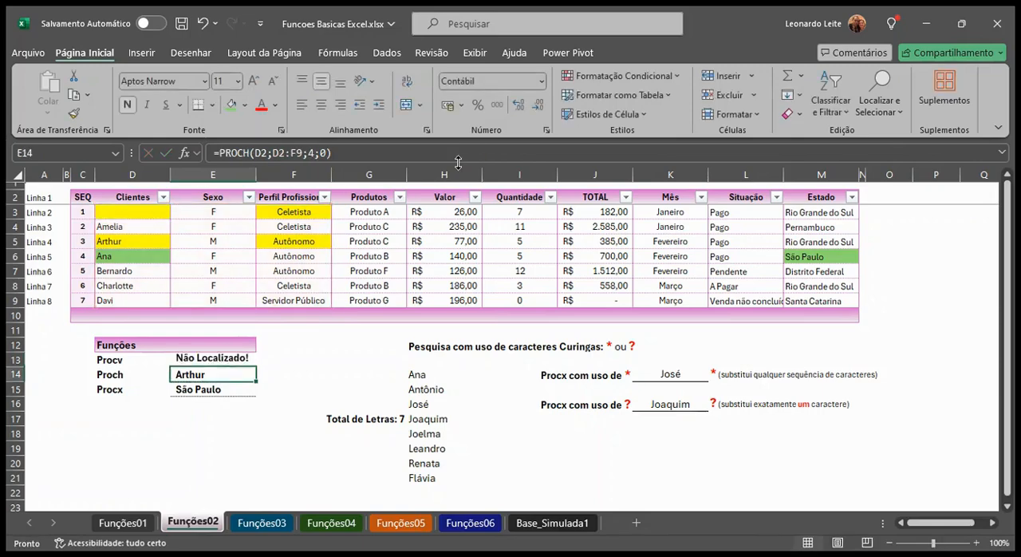
# Replace the SEERRO fallback text in E13 with a single hyphen, "-"
pyautogui.click(205, 359)
pyautogui.click(475, 150)
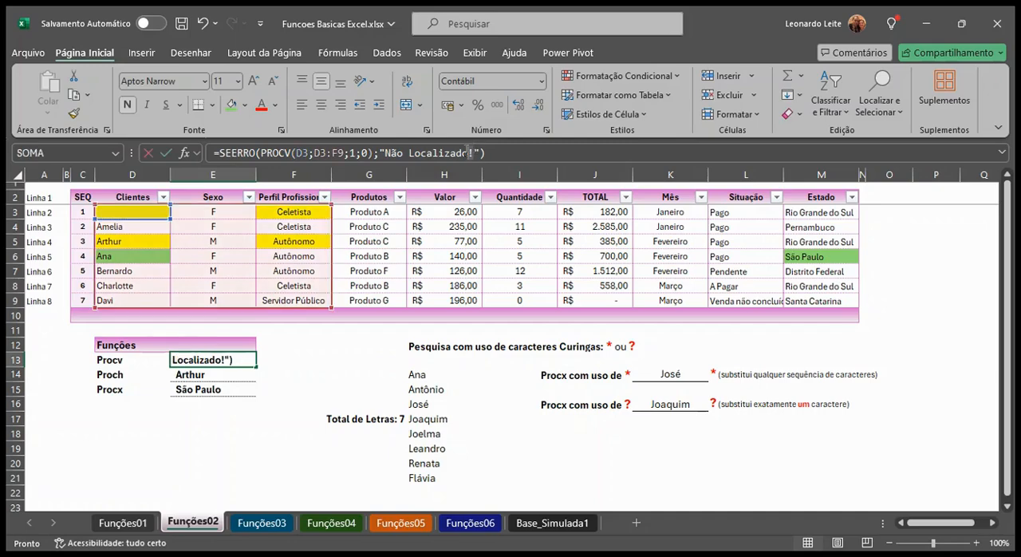
pyautogui.write('-')
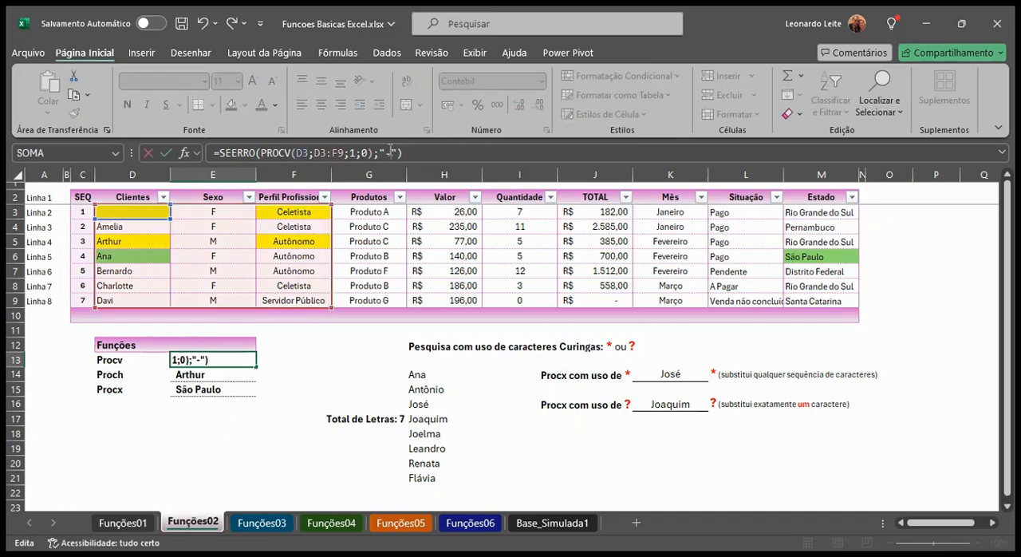
pyautogui.press('Return')
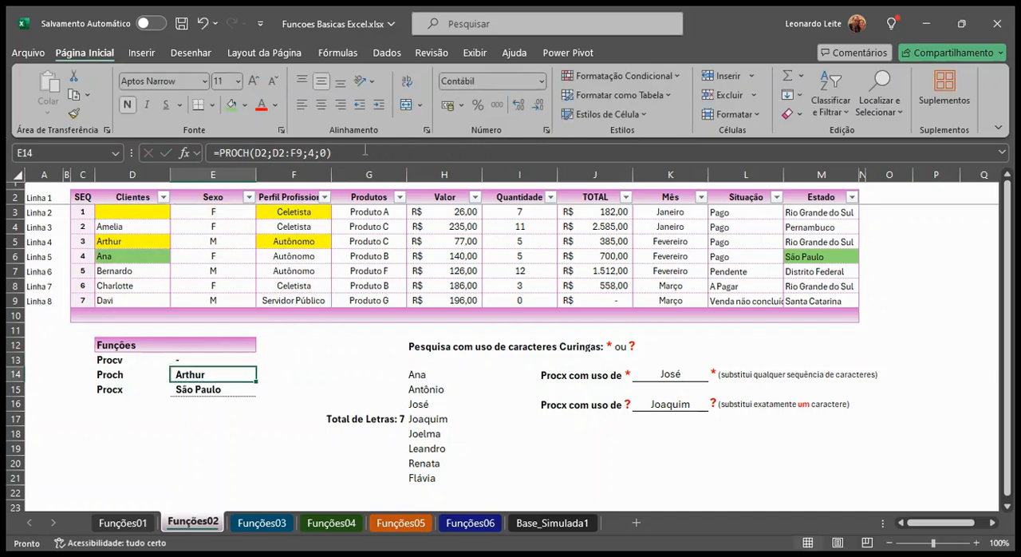
# Re-enter the deleted client's first name in cell D3 of the Clientes column
pyautogui.click(198, 360)
pyautogui.click(143, 210)
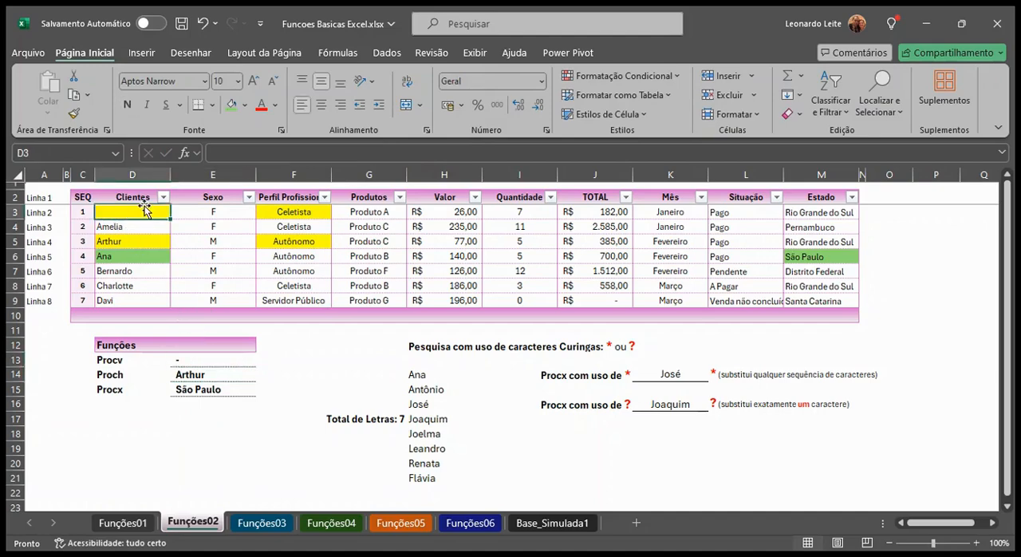
pyautogui.write('Alice')
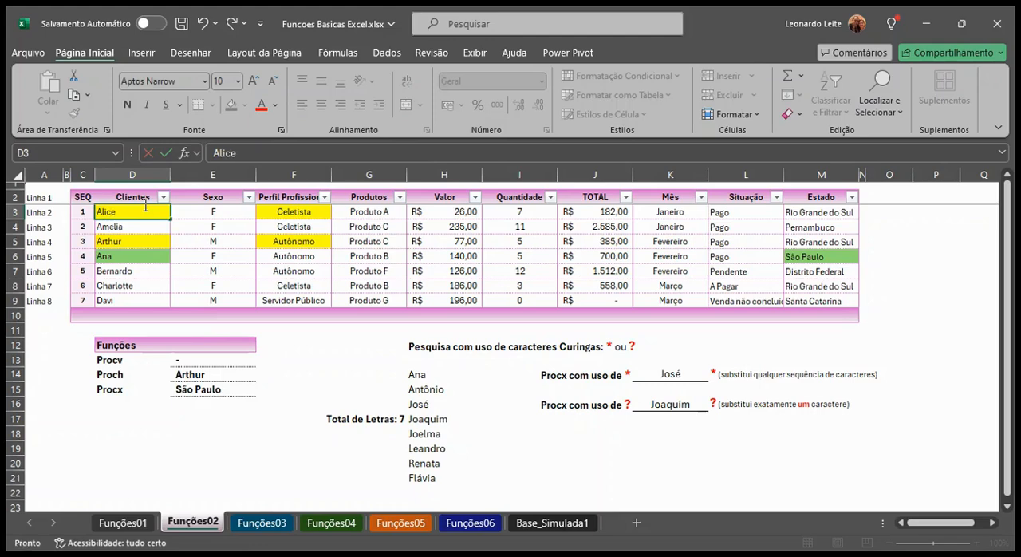
pyautogui.press('Return')
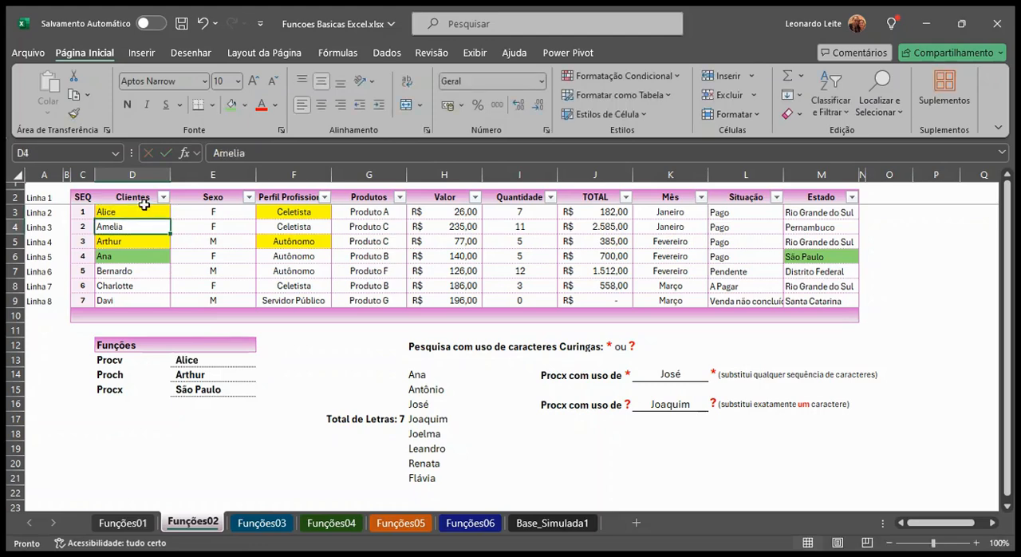
# Wrap the PROCH formula in E14 in SEERRO with a single hyphen, "-", as the fallback
pyautogui.click(190, 374)
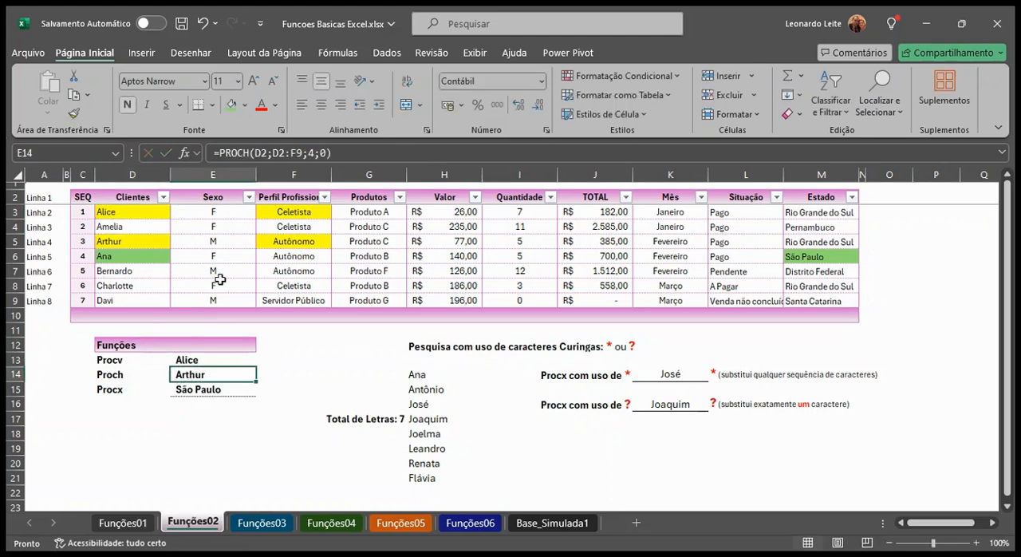
pyautogui.click(218, 153)
pyautogui.write('seer')
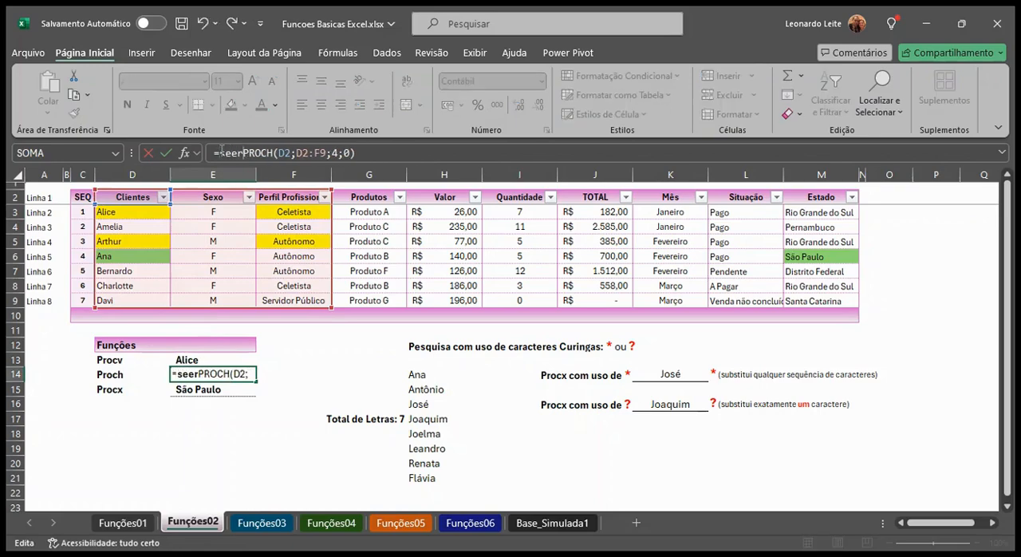
pyautogui.write('ro(')
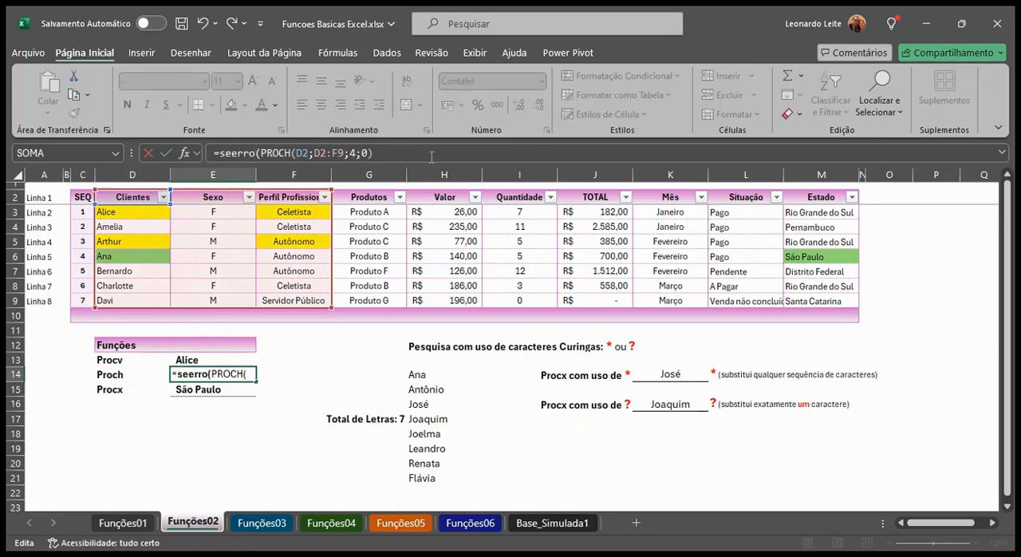
pyautogui.click(431, 154)
pyautogui.write(';"')
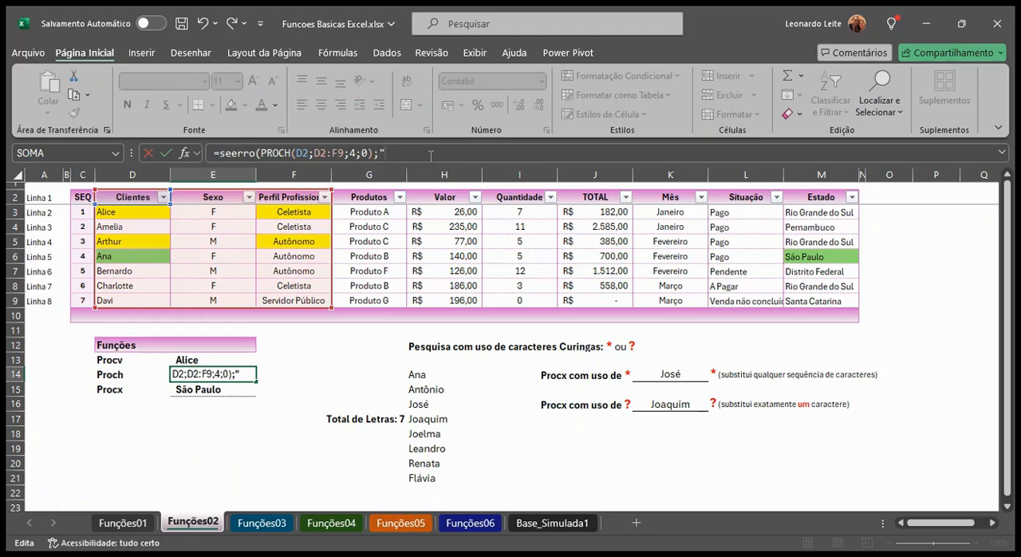
pyautogui.write('-")')
pyautogui.press('Return')
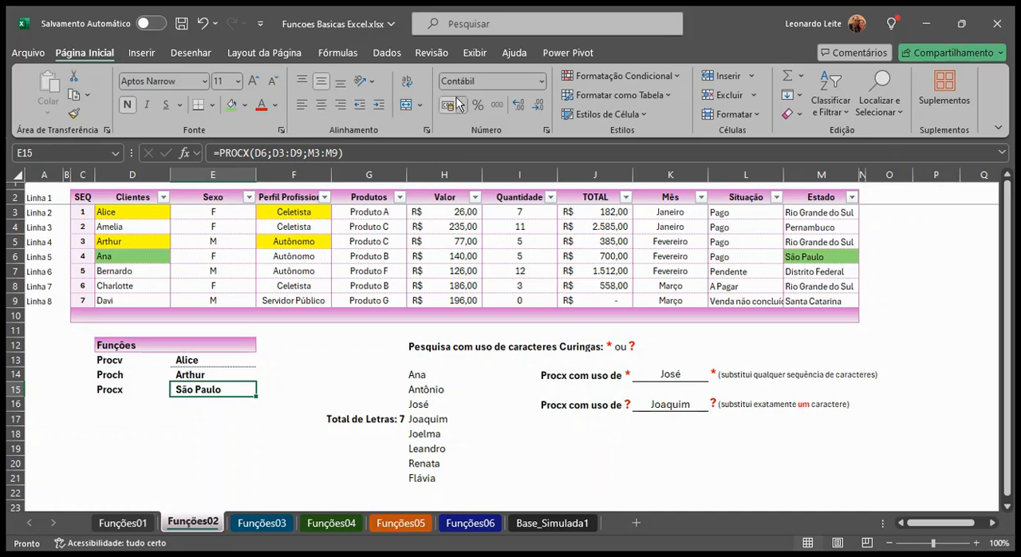
# Add "-" as the fourth, not-found argument of the PROCX formula in E15
pyautogui.click(344, 151)
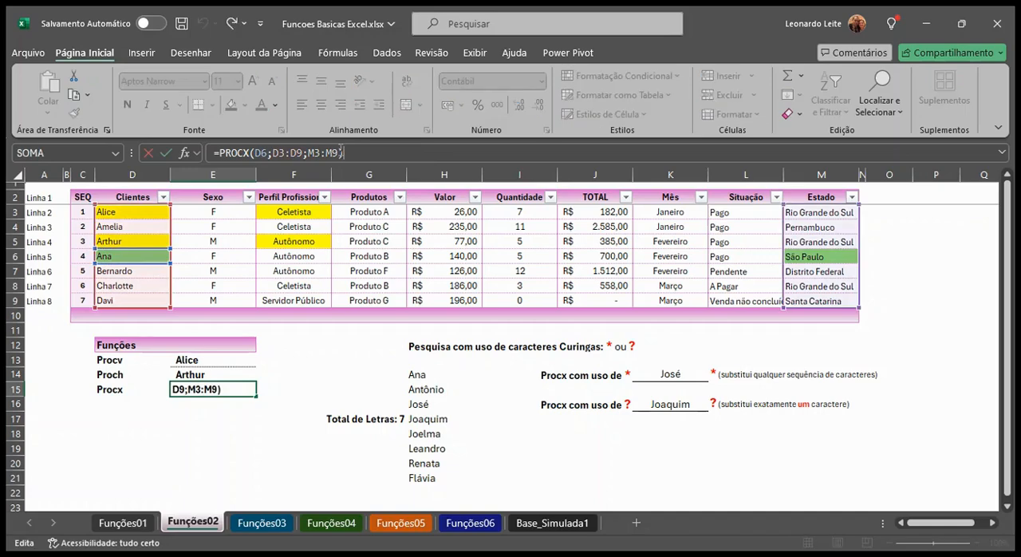
pyautogui.write(';')
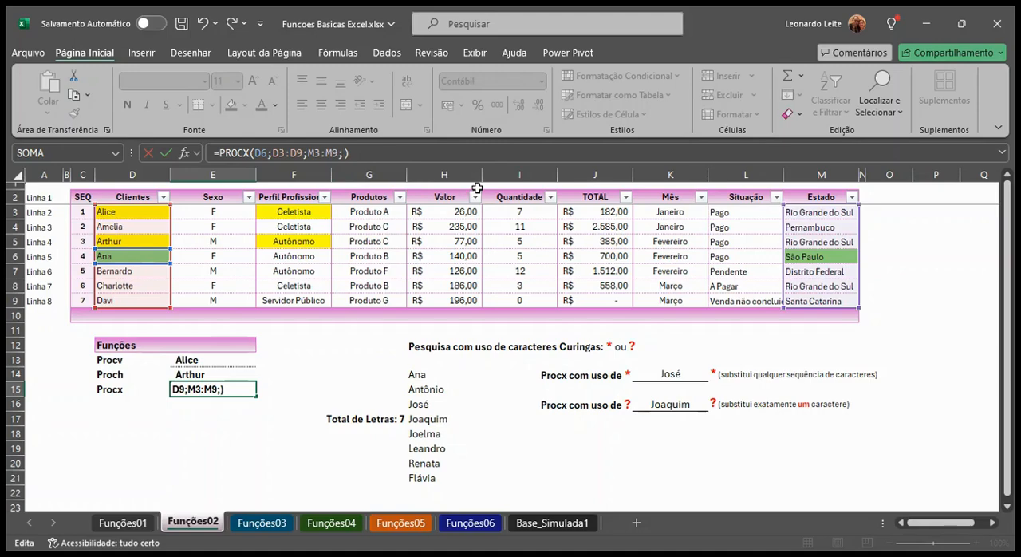
pyautogui.write('"-"')
pyautogui.press('Return')
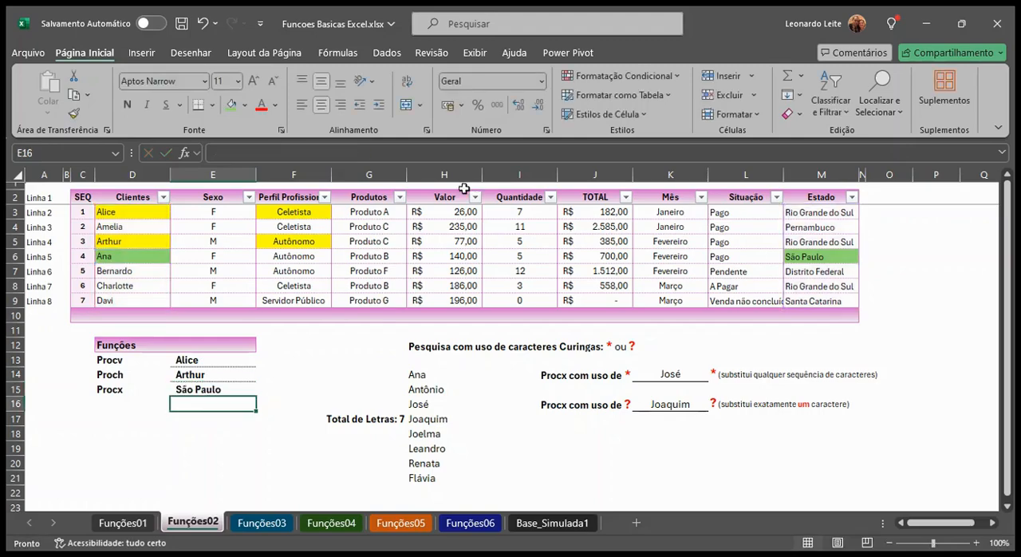
# Clear the Estado value in M6, check the PROCX cell E15, and undo the deletion
pyautogui.click(794, 257)
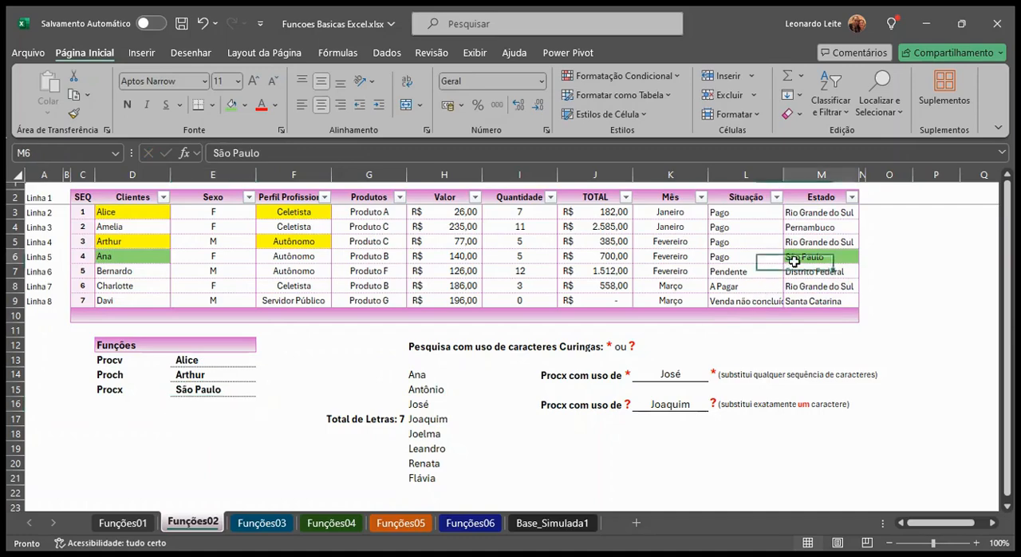
pyautogui.press('Delete')
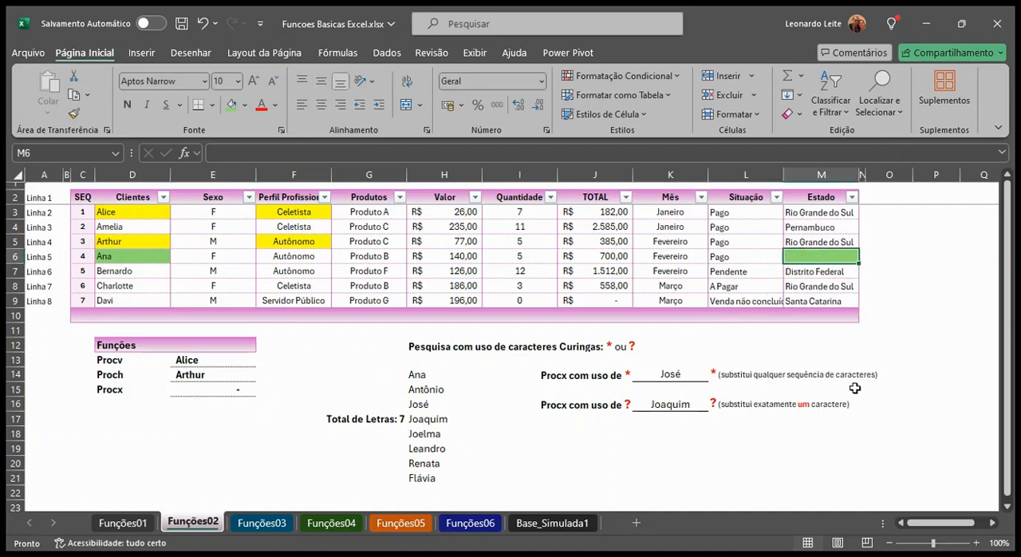
pyautogui.click(241, 390)
pyautogui.click(221, 389)
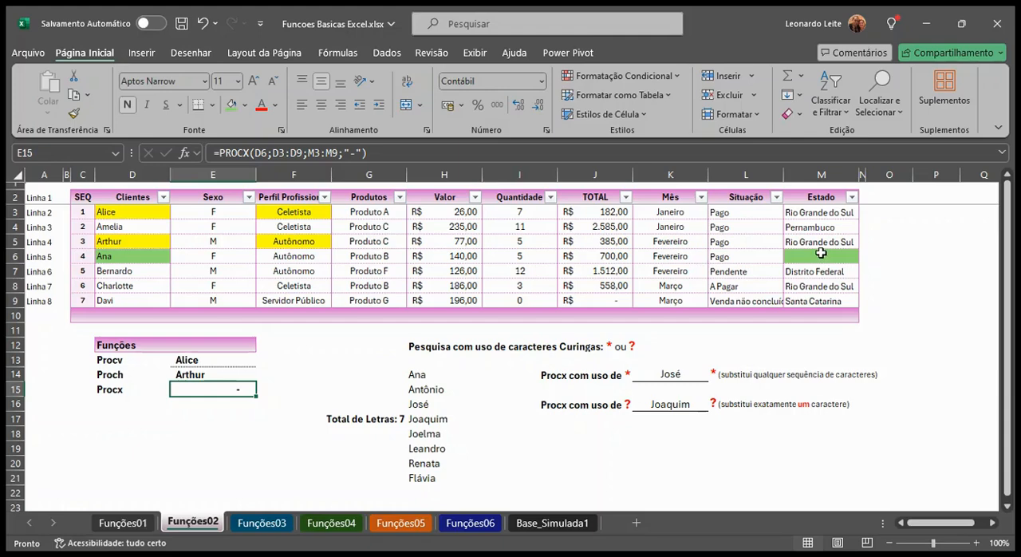
pyautogui.hotkey('ctrl', 'z')
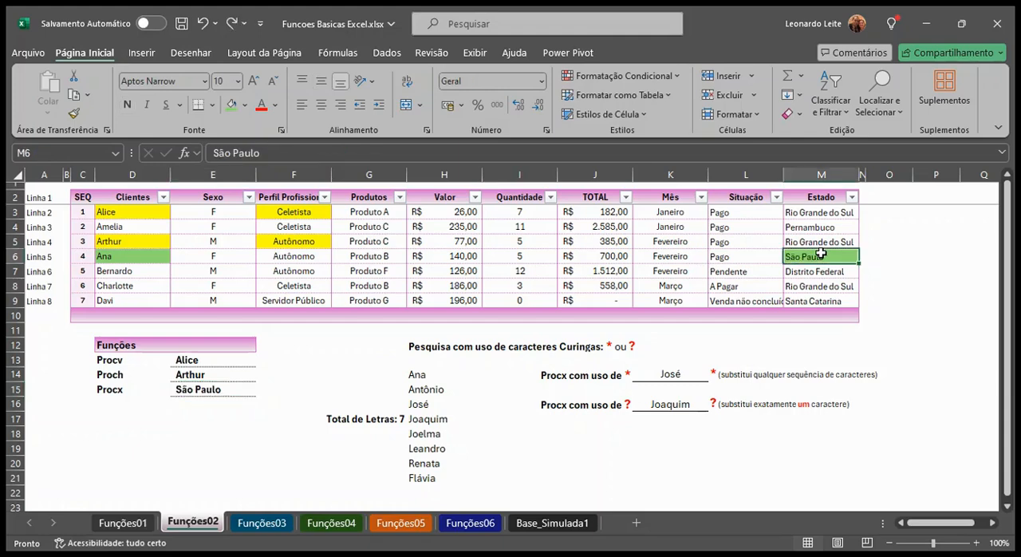
# Examine which optional argument follows the "-" fallback in the PROCX formula in E15, keeping the formula as it is
pyautogui.click(195, 390)
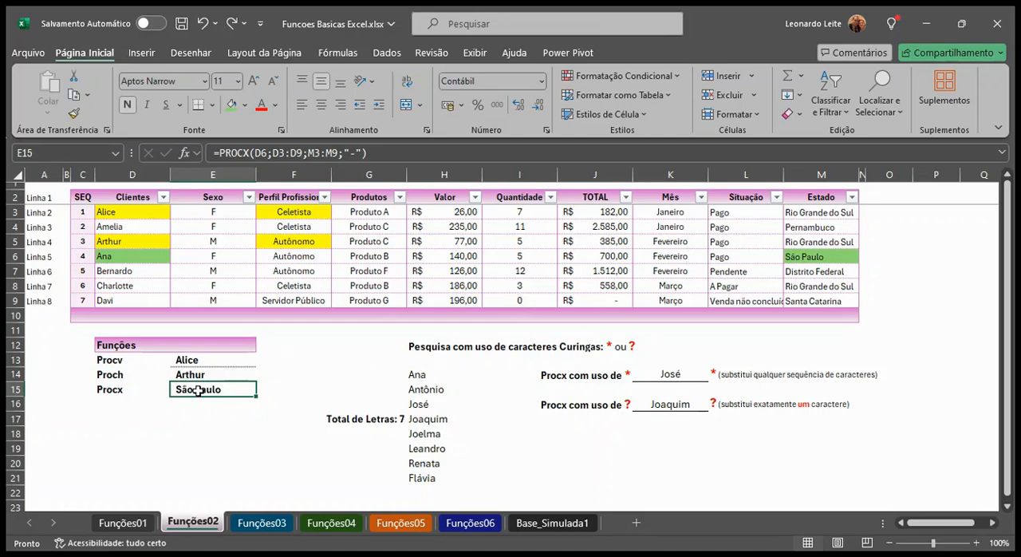
pyautogui.click(361, 153)
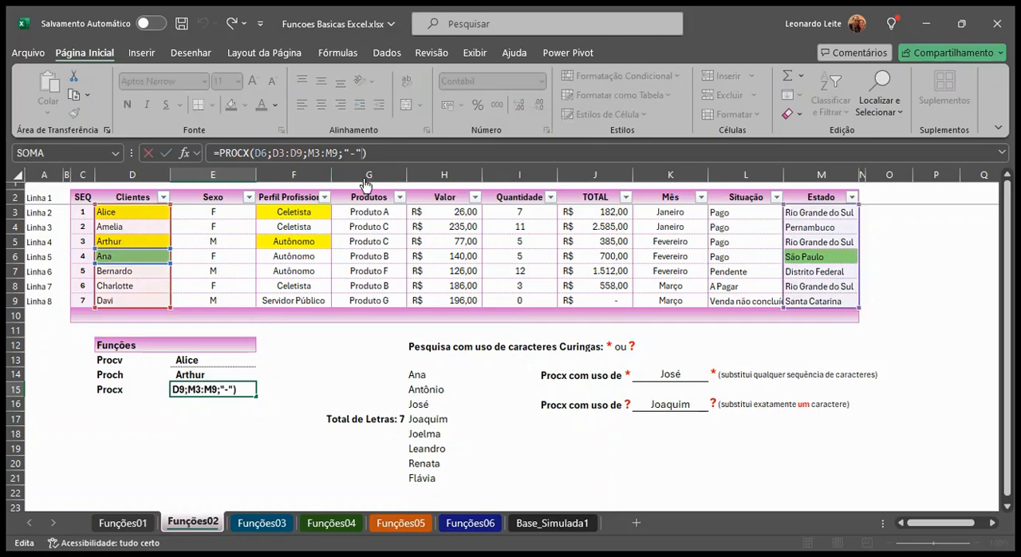
pyautogui.write(';')
pyautogui.press('BackSpace')
pyautogui.press('Return')
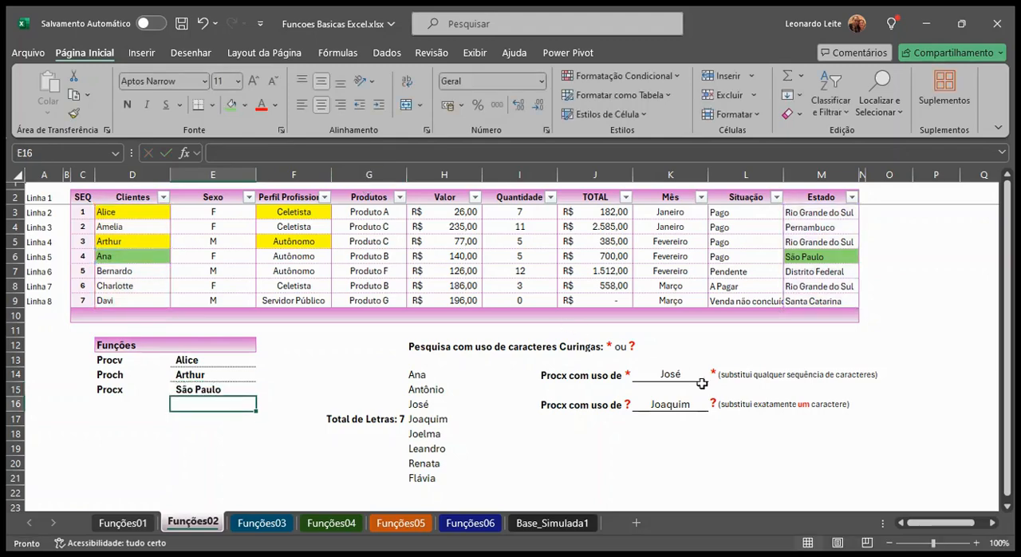
# Examine the "Jo*" wildcard search term in the PROCX formula in K14
pyautogui.click(694, 374)
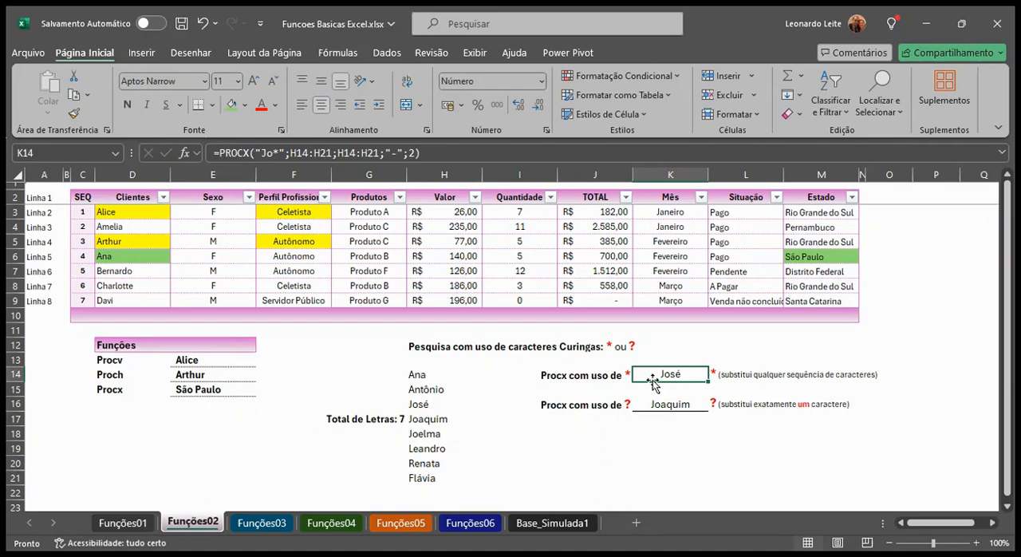
pyautogui.click(280, 153)
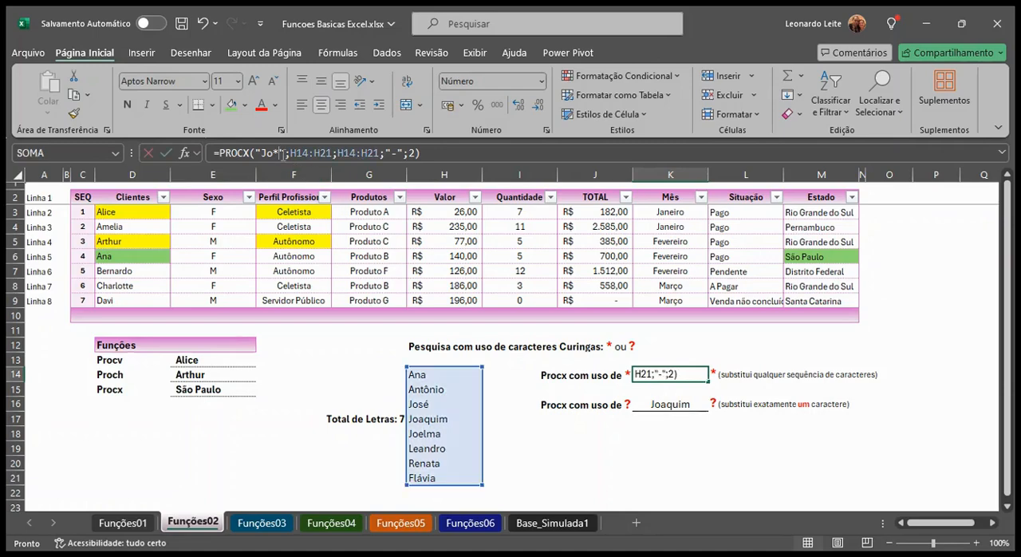
pyautogui.moveTo(275, 153); pyautogui.dragTo(262, 153)
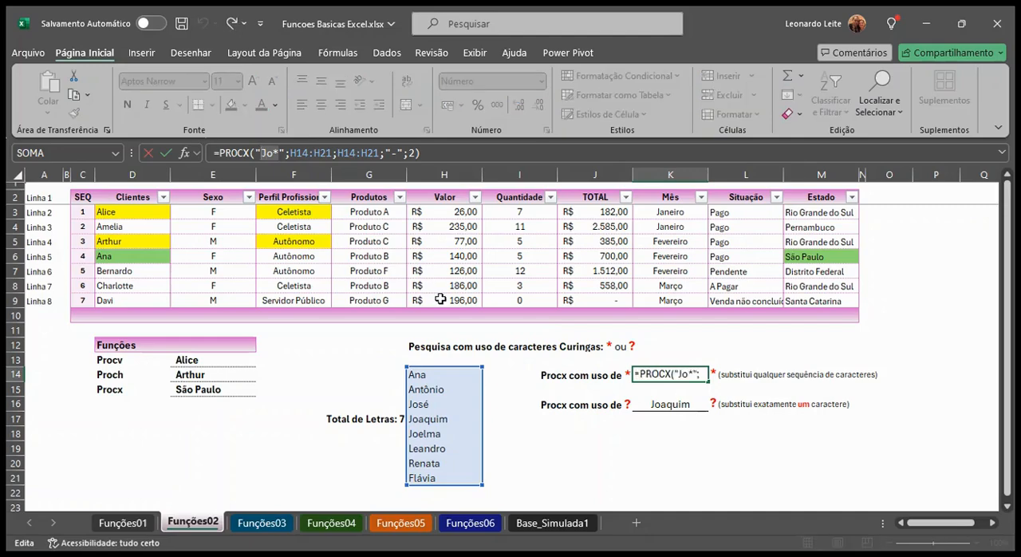
pyautogui.press('Return')
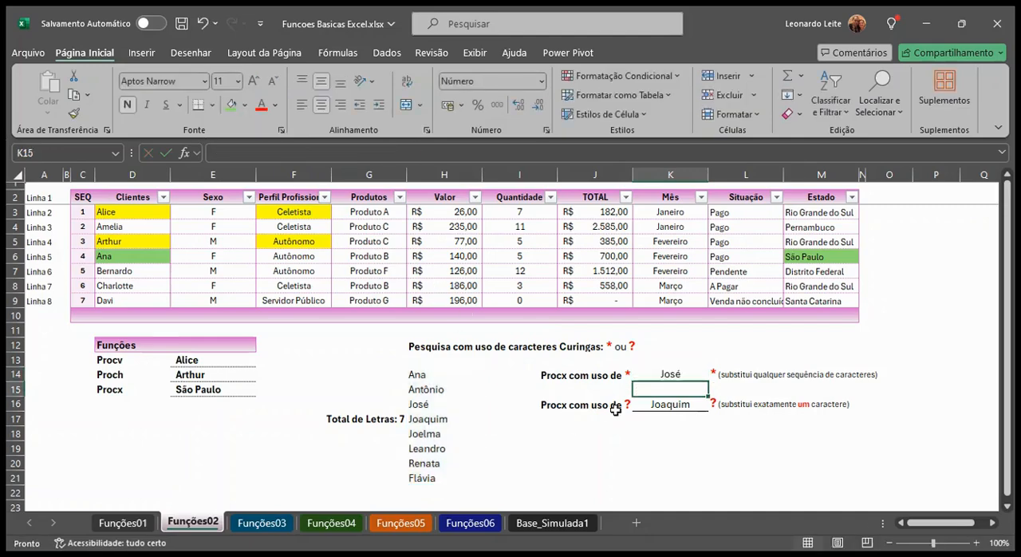
pyautogui.click(668, 371)
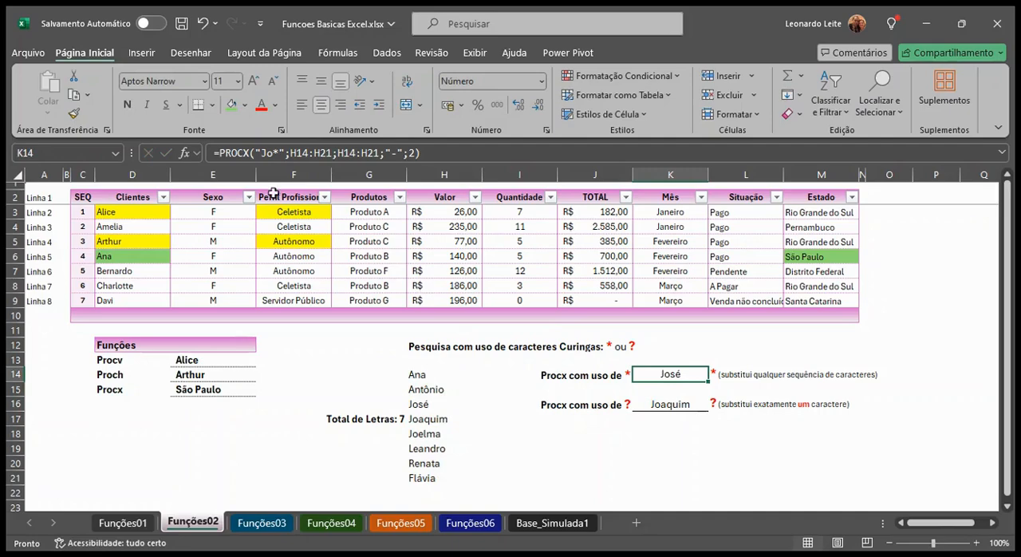
pyautogui.click(274, 154)
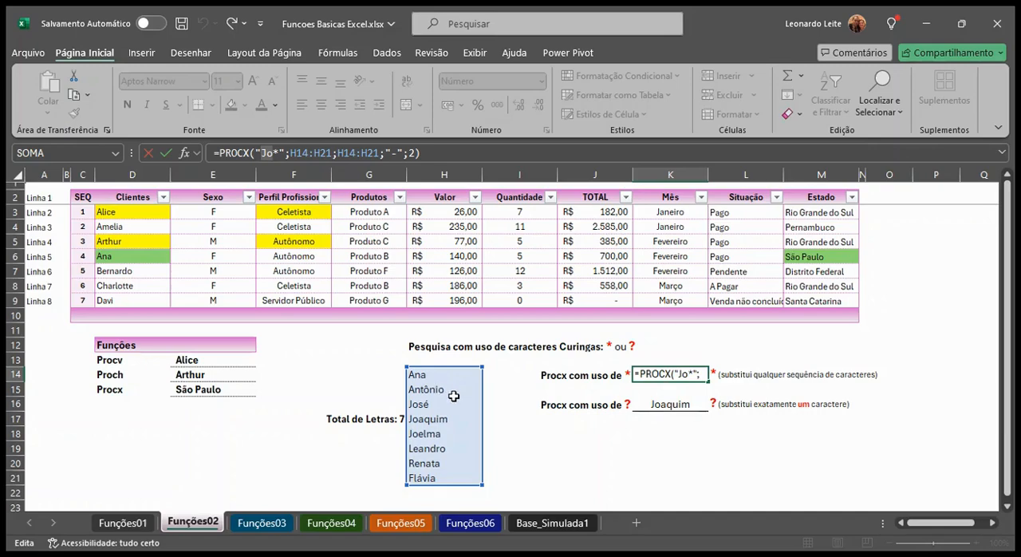
pyautogui.press('Return')
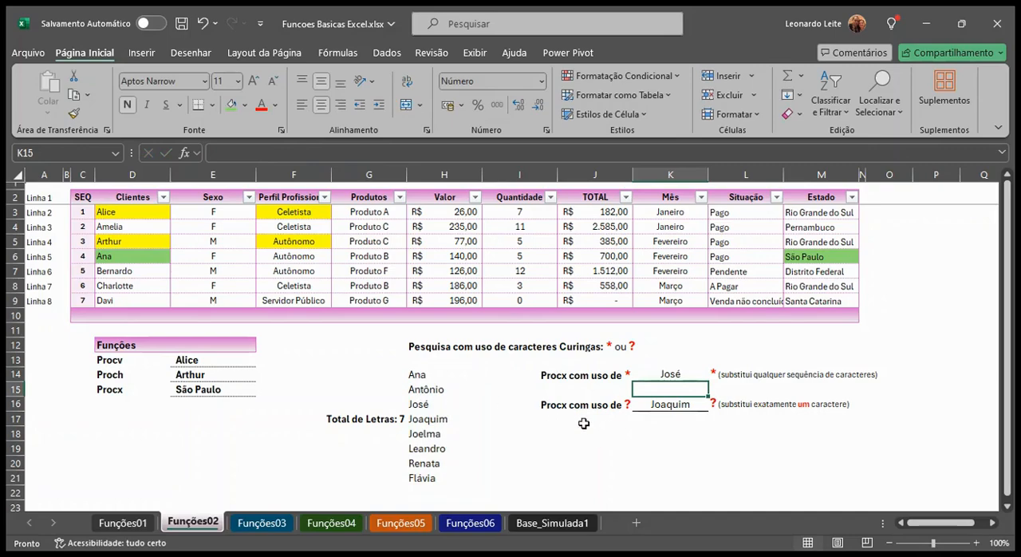
# Delete the names in H16 and H17 to test the asterisk wildcard lookup, and undo both deletions
pyautogui.click(452, 406)
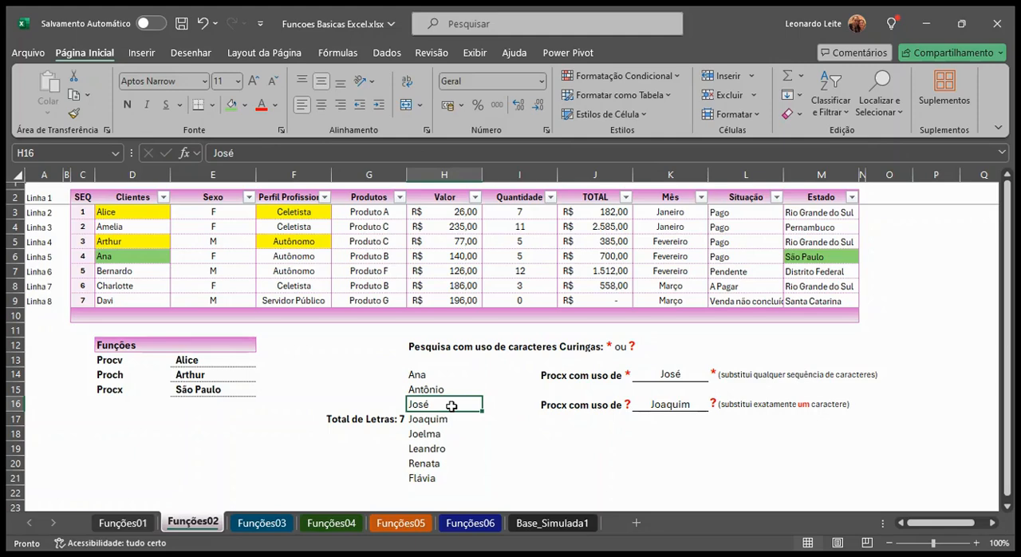
pyautogui.press('Delete')
pyautogui.click(429, 432)
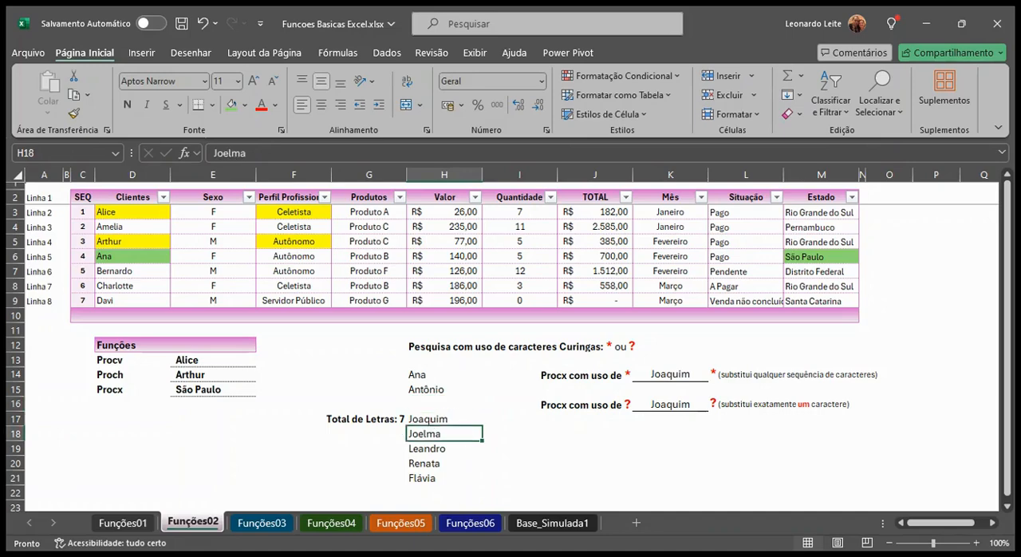
pyautogui.click(419, 418)
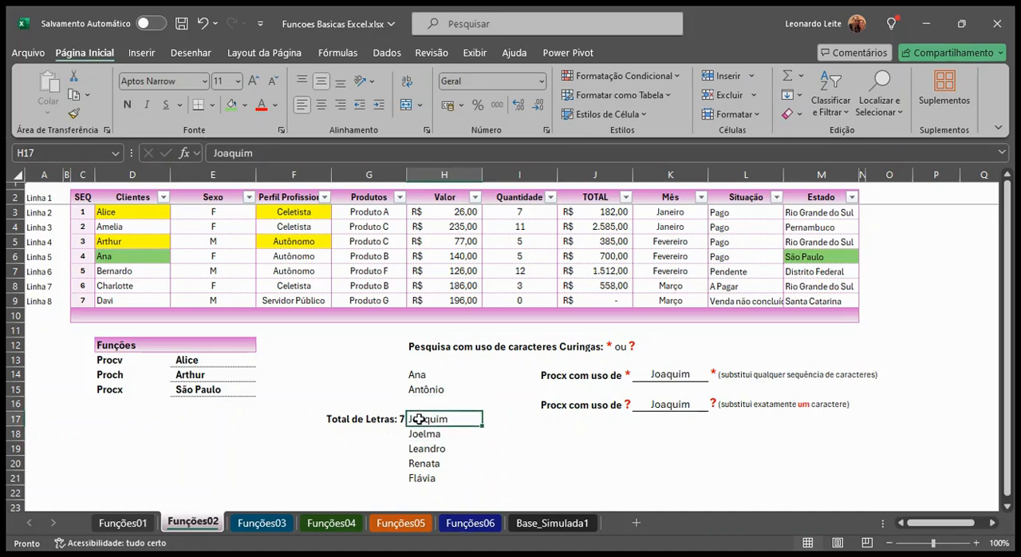
pyautogui.press('Delete')
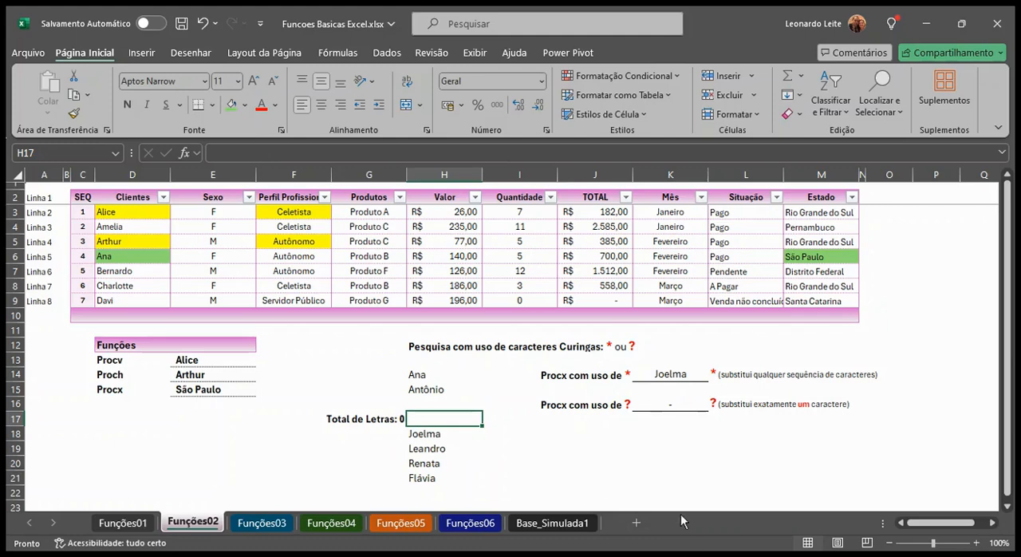
pyautogui.hotkey('ctrl', 'z')
pyautogui.hotkey('ctrl', 'z')
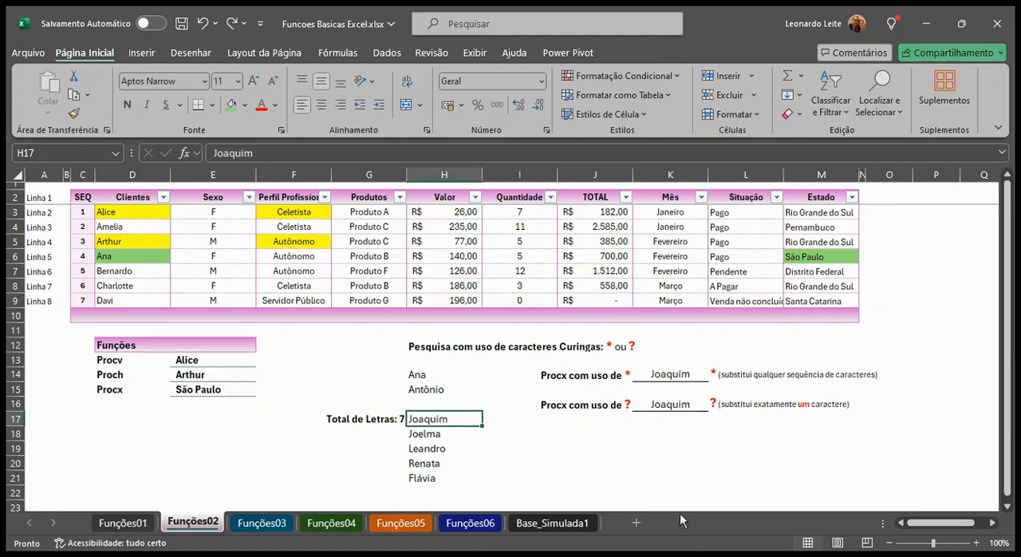
# Compare the arguments of the asterisk PROCX formula in K14 with the question-mark PROCX formula in K16
pyautogui.click(650, 373)
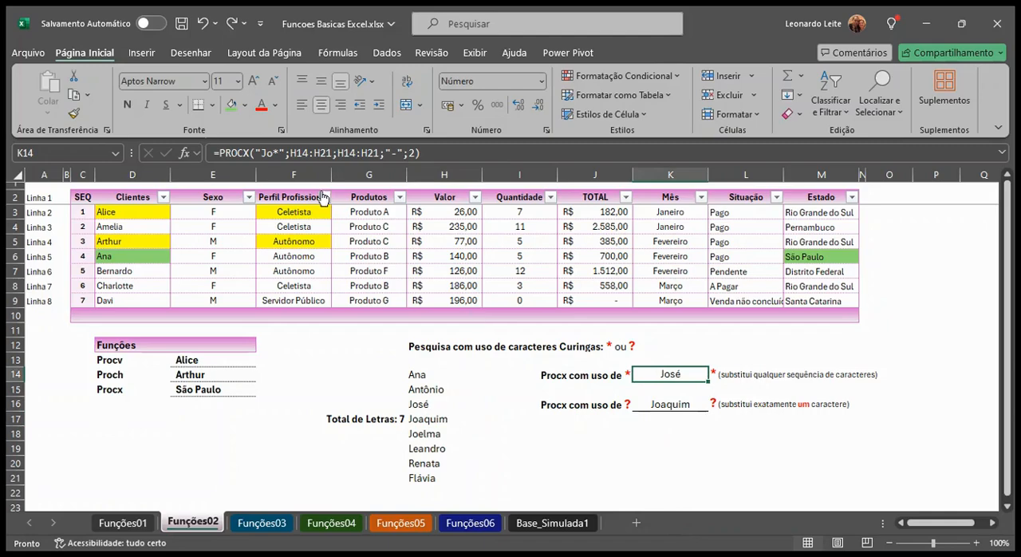
pyautogui.click(279, 153)
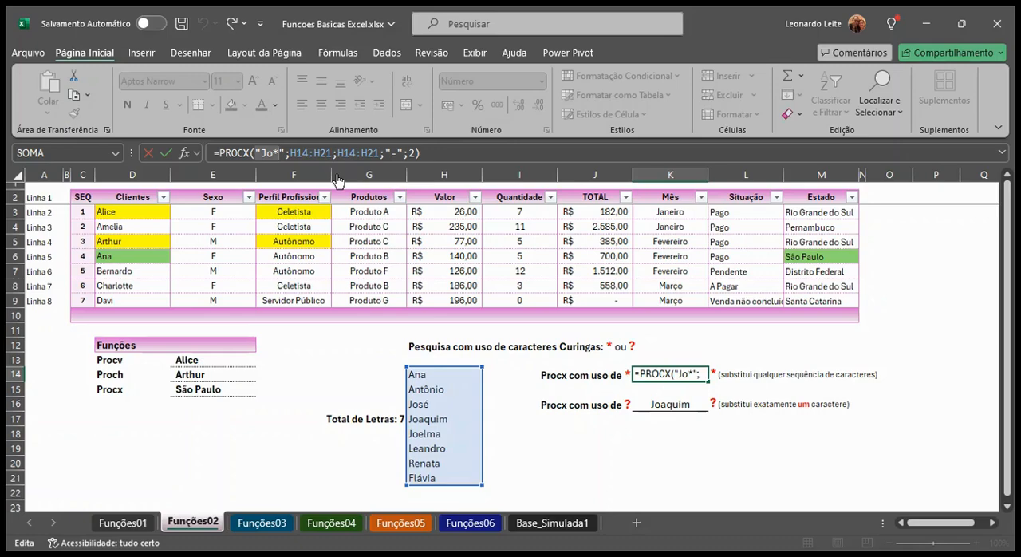
pyautogui.press('Return')
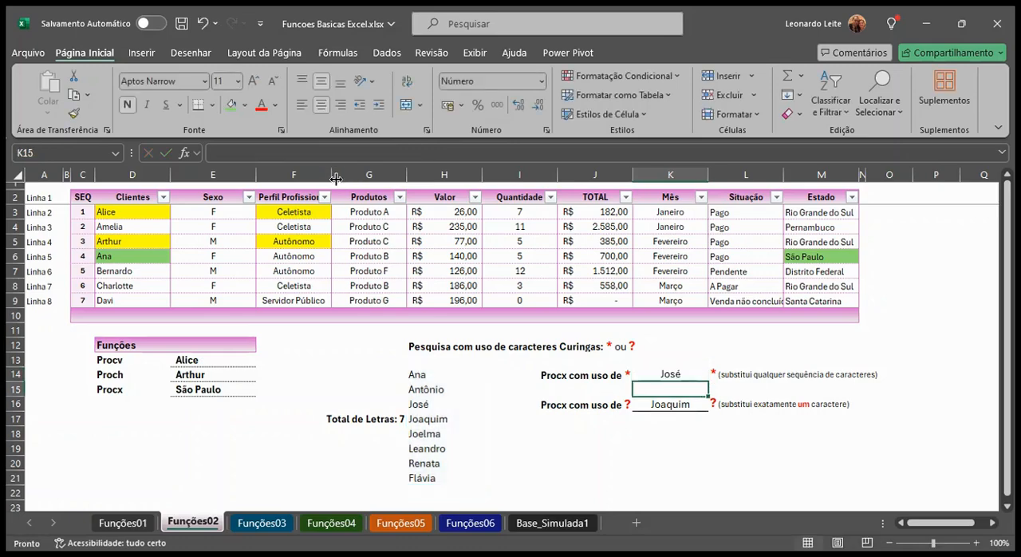
pyautogui.click(664, 413)
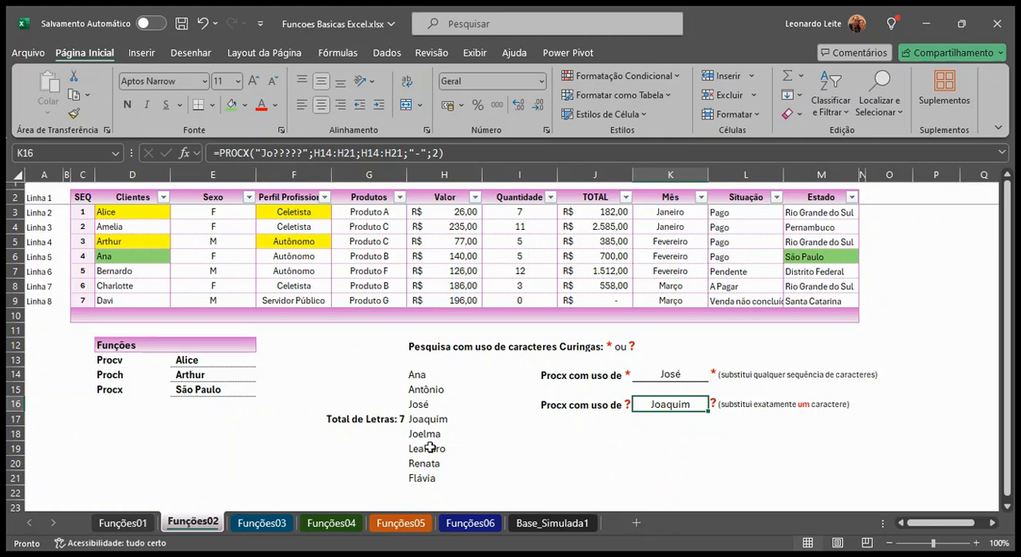
# Highlight the Total de Letras row, cells F17 to H17, with the green fill colour
pyautogui.moveTo(380, 420); pyautogui.dragTo(439, 420)
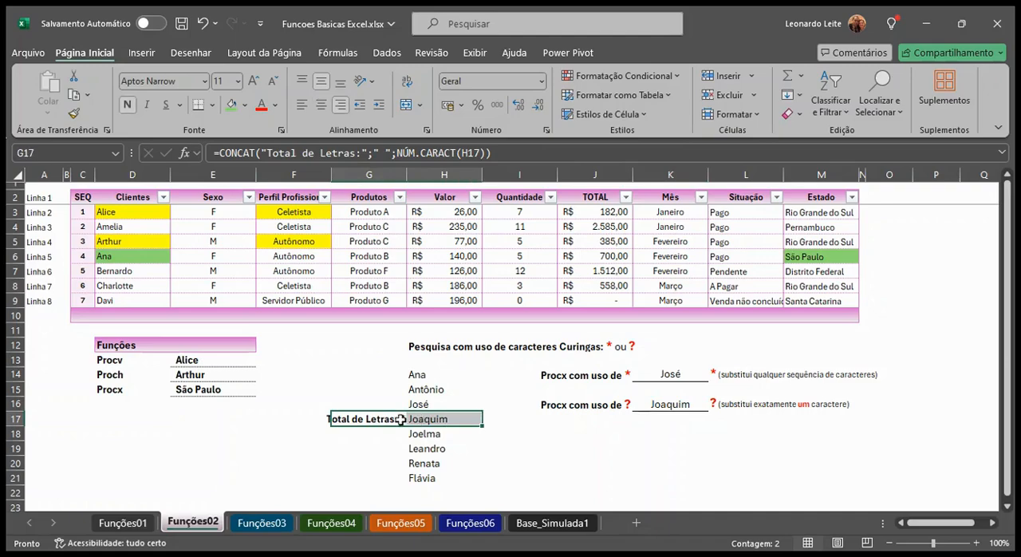
pyautogui.click(233, 104)
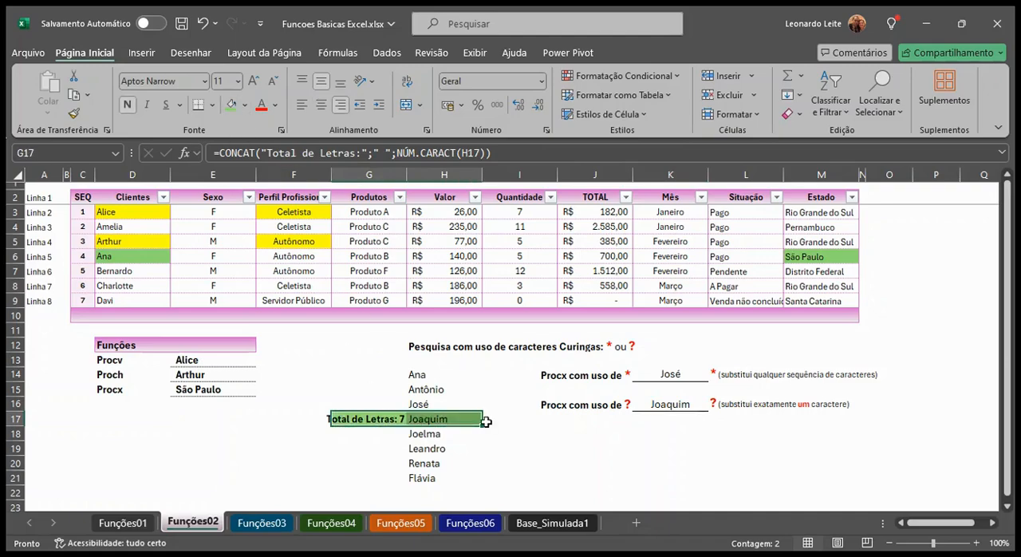
pyautogui.click(539, 476)
pyautogui.click(323, 417)
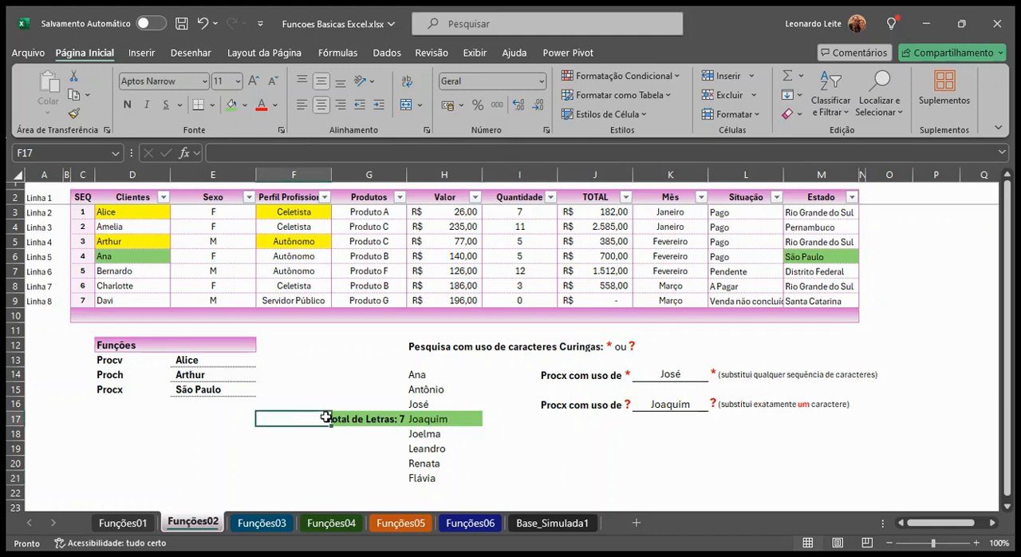
pyautogui.click(232, 104)
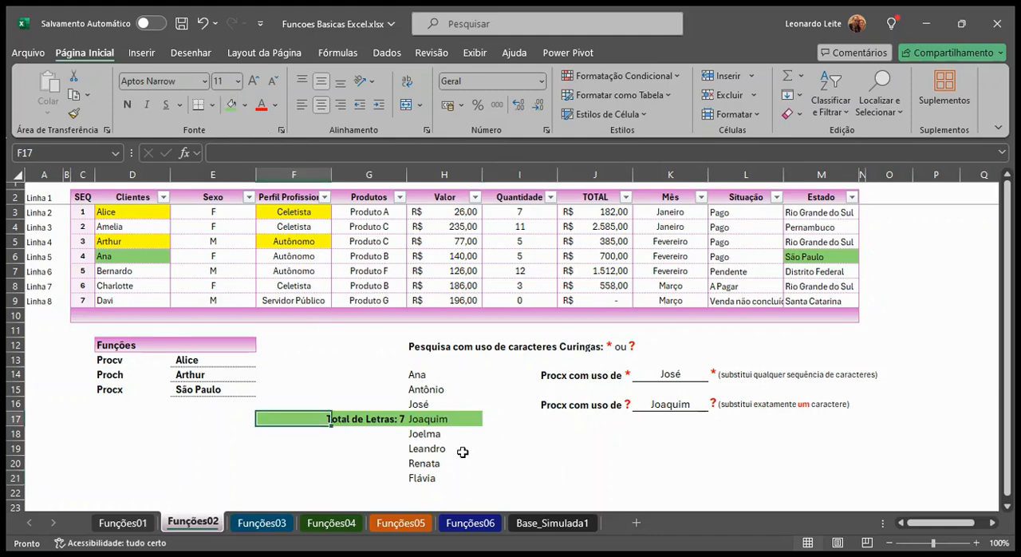
# Compare the question marks in the "Jo?????" search term in K16 with the name in H17 and its letter-count formula in G17
pyautogui.click(670, 407)
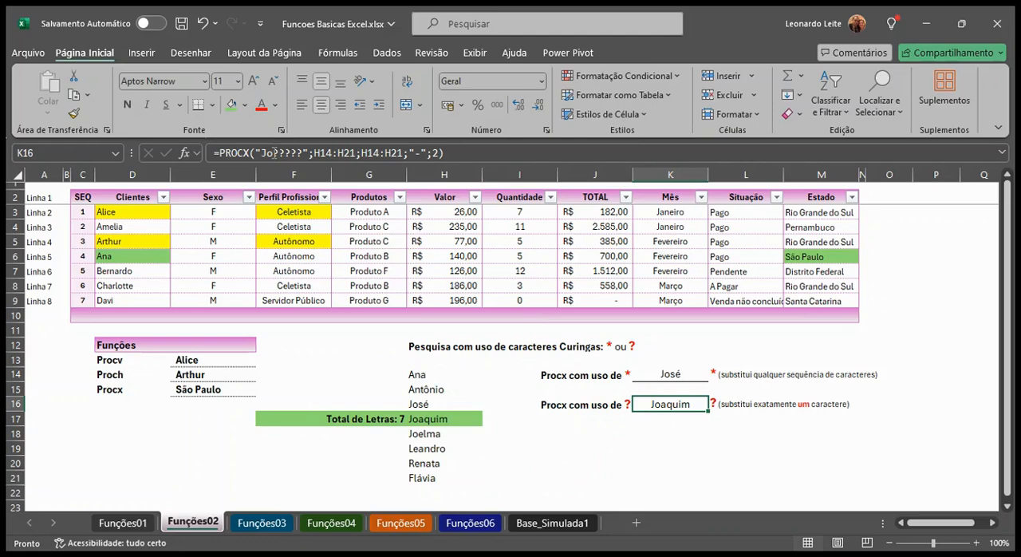
pyautogui.moveTo(271, 152); pyautogui.dragTo(302, 152)
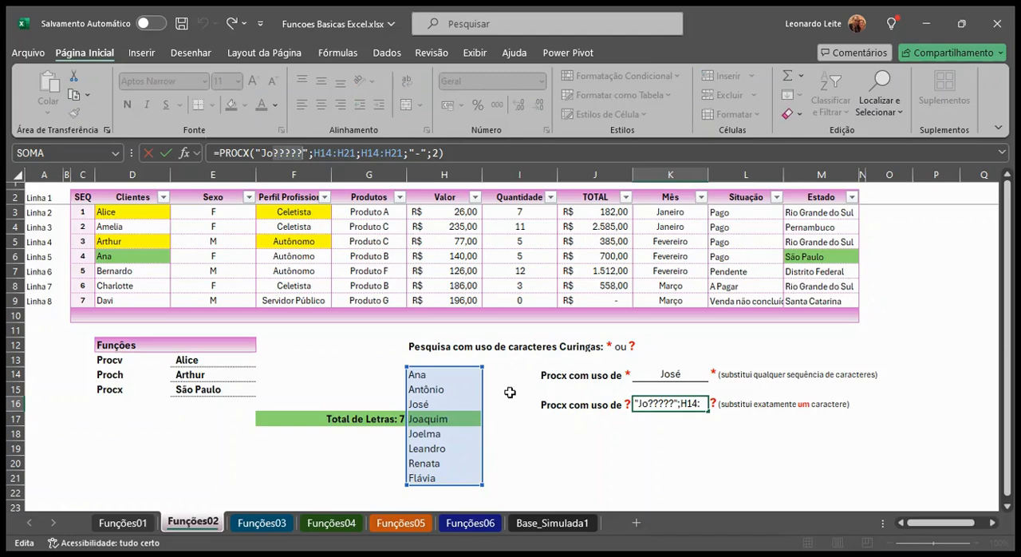
pyautogui.press('Return')
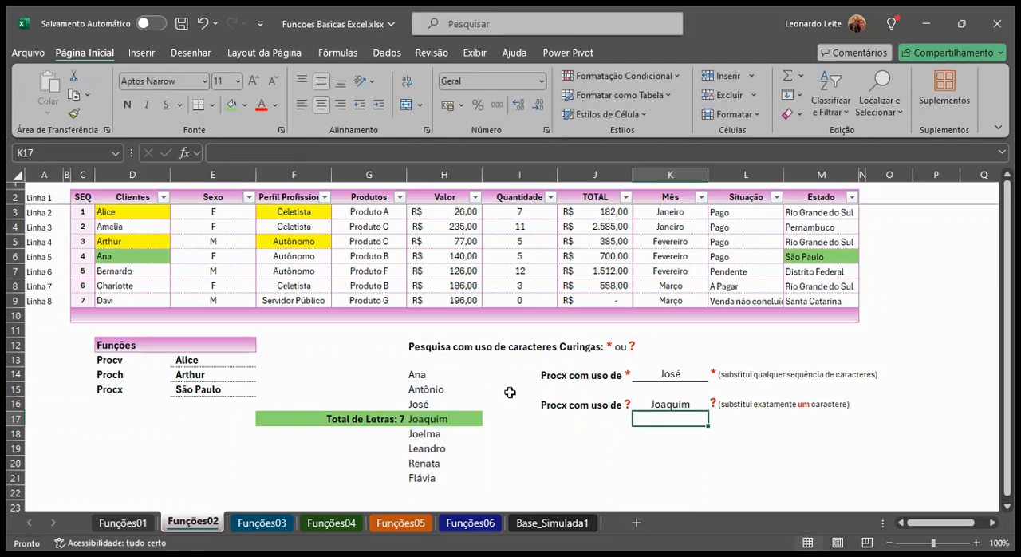
pyautogui.click(438, 423)
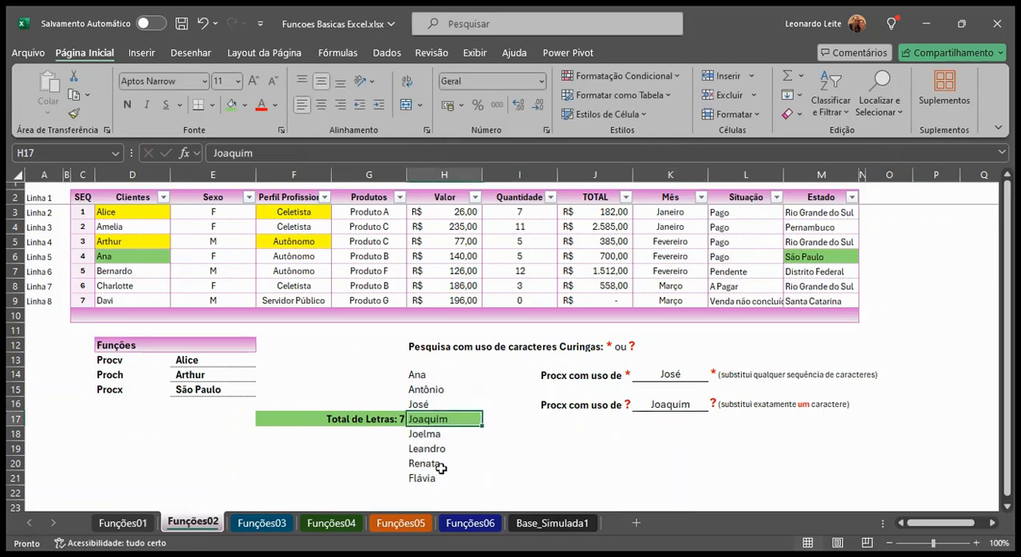
pyautogui.click(383, 421)
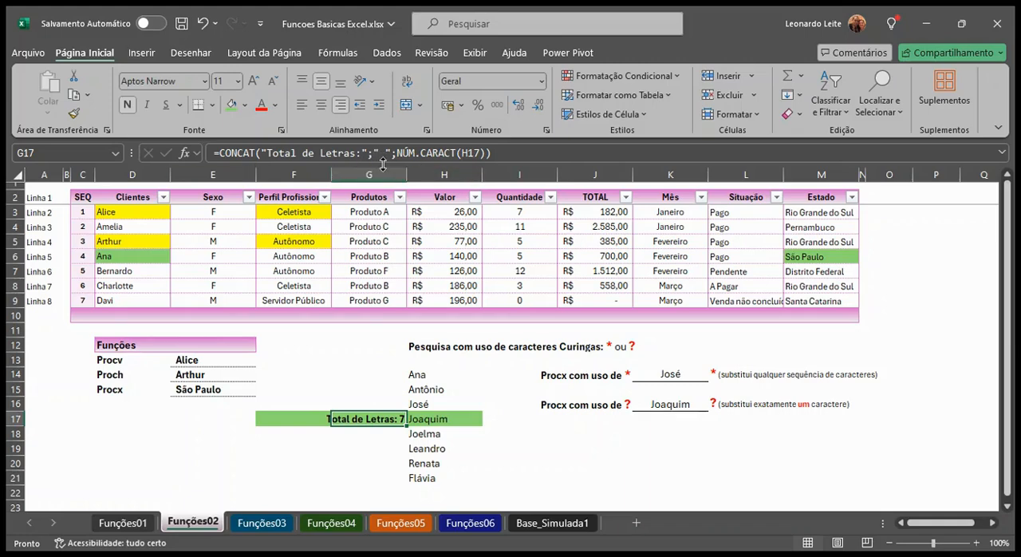
pyautogui.click(429, 420)
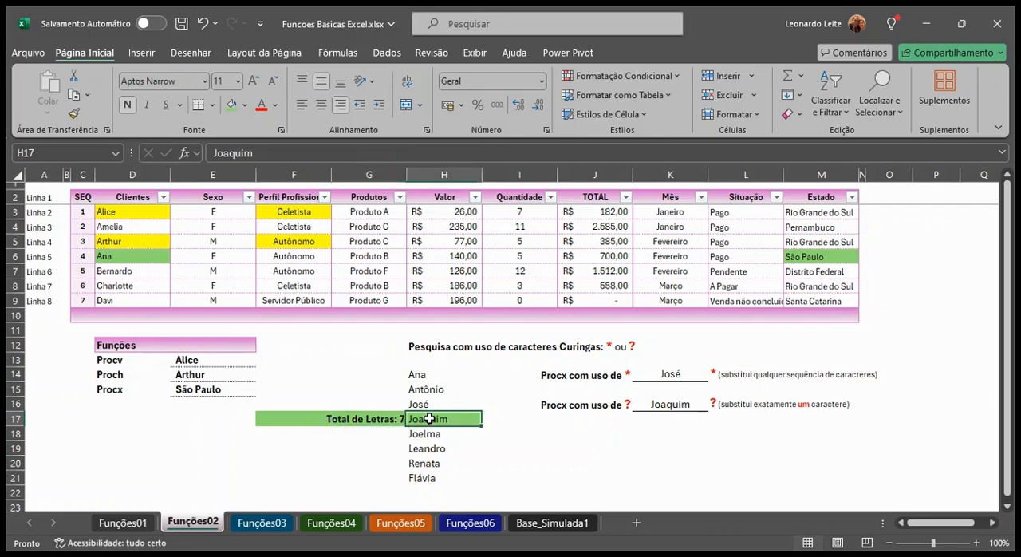
# Shorten the search term of the PROCX formula in K16 to "Jo??"
pyautogui.click(662, 405)
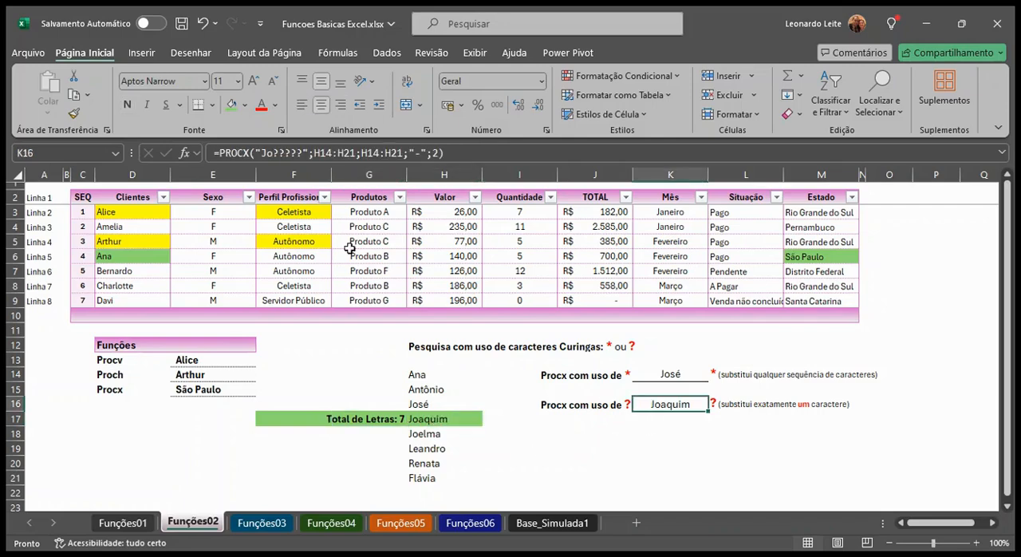
pyautogui.click(307, 153)
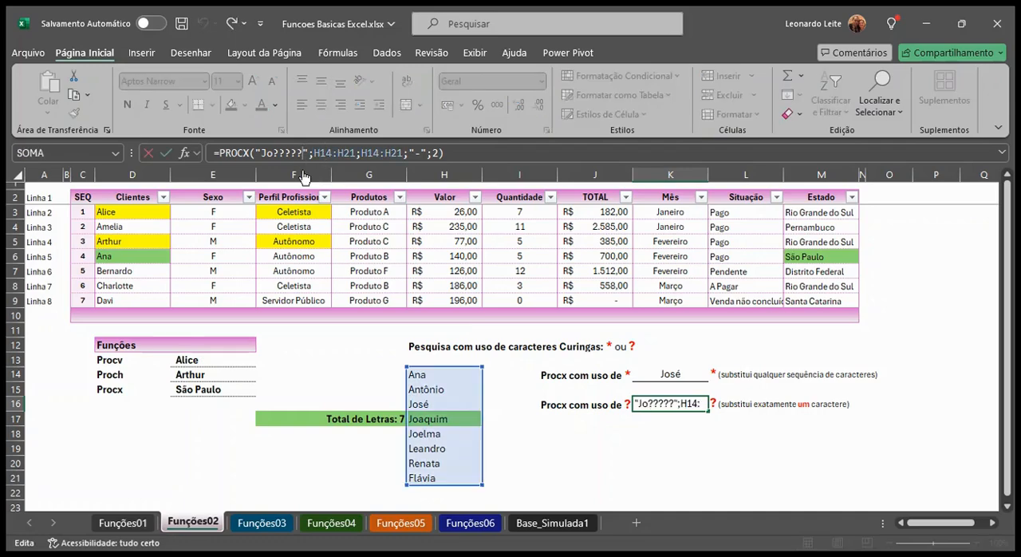
pyautogui.press('BackSpace')
pyautogui.press('BackSpace')
pyautogui.press('BackSpace')
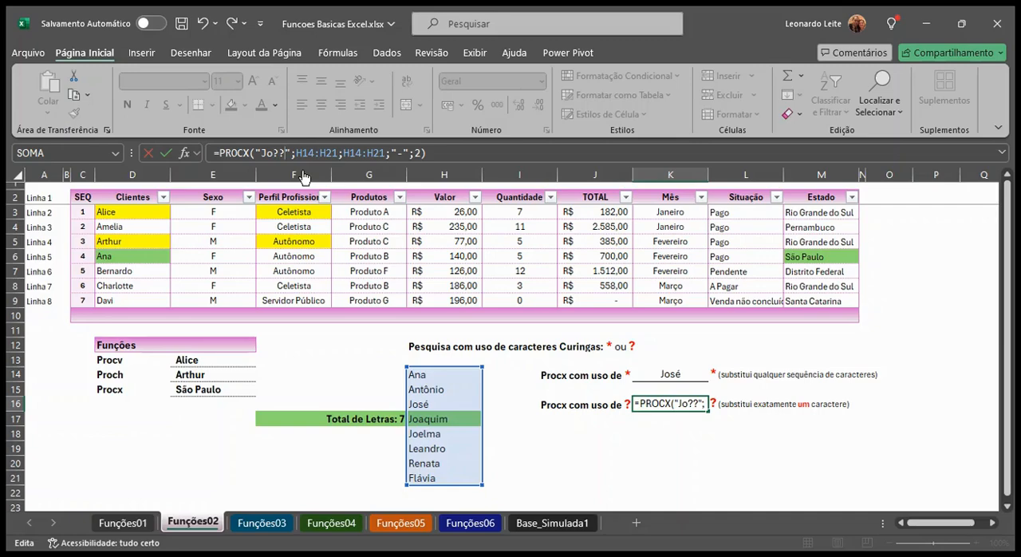
pyautogui.press('Return')
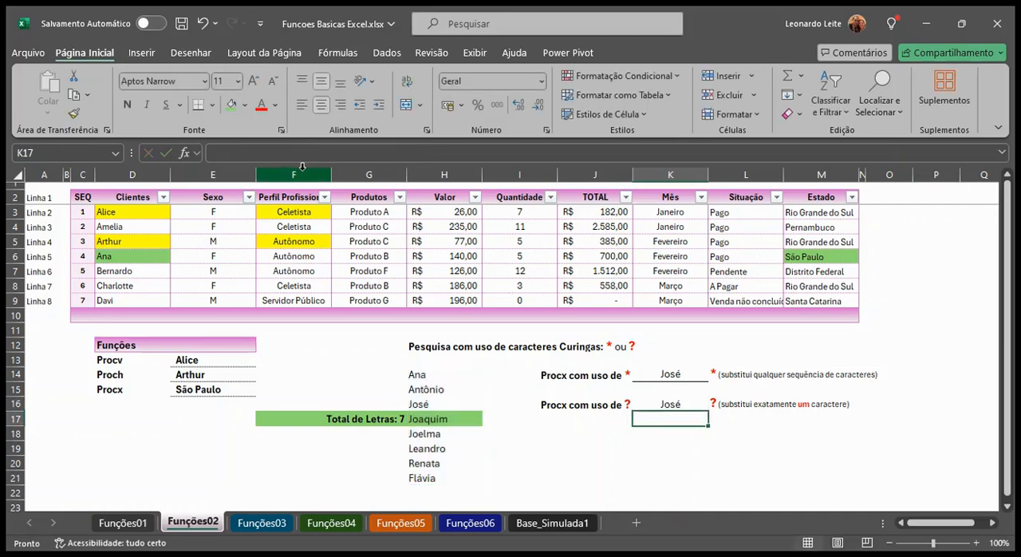
# Delete the name in H16 to test the question-mark wildcard lookup in K16, and undo the deletion
pyautogui.click(664, 405)
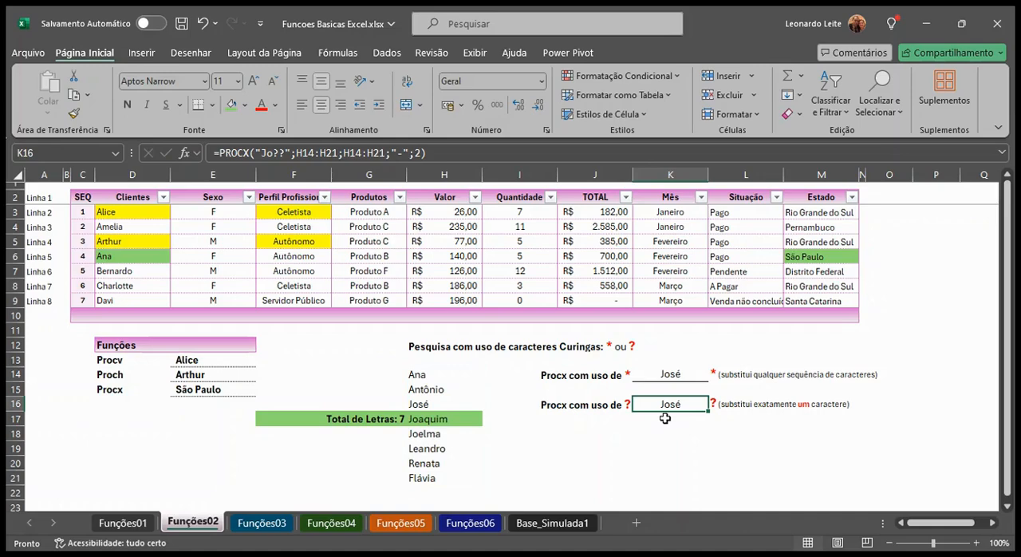
pyautogui.click(420, 403)
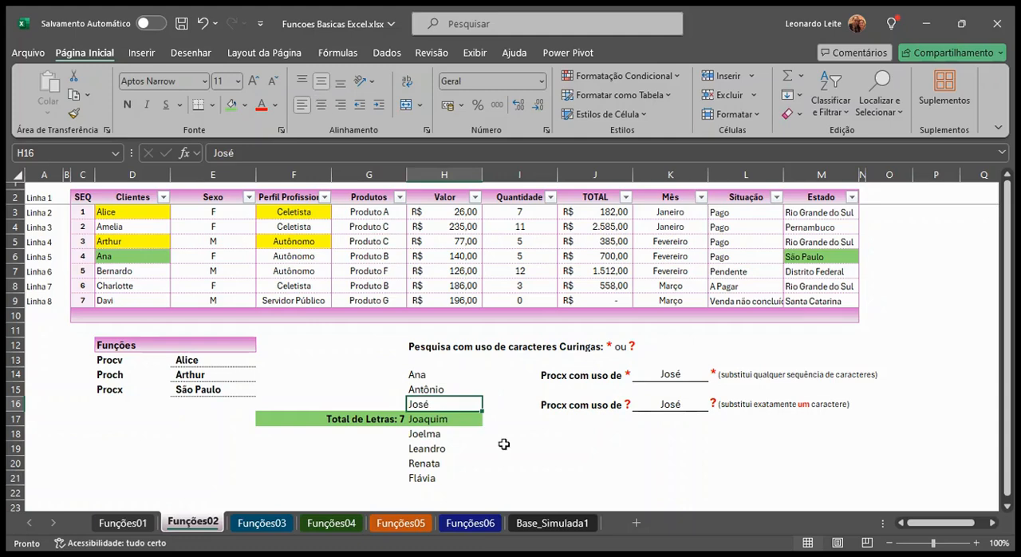
pyautogui.press('Delete')
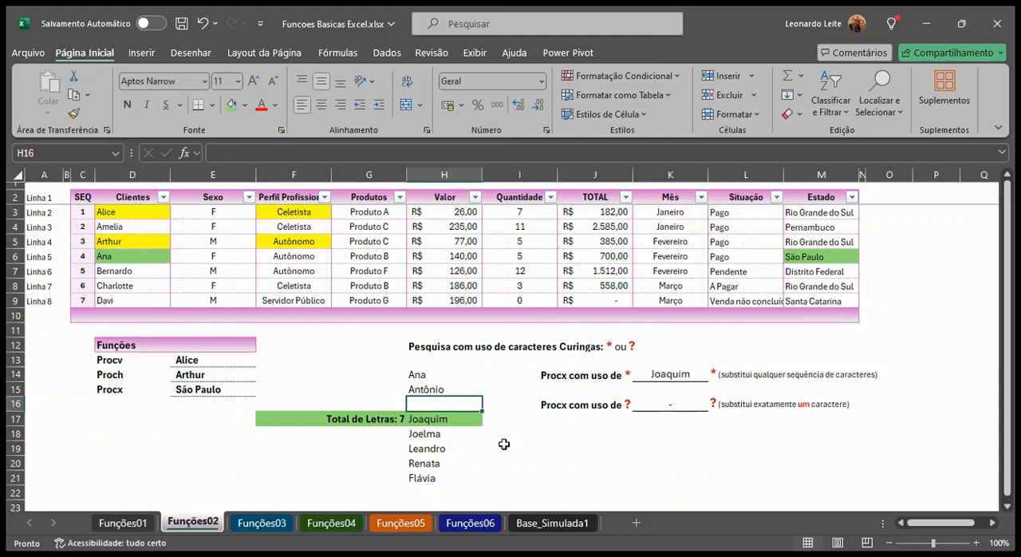
pyautogui.hotkey('ctrl', 'z')
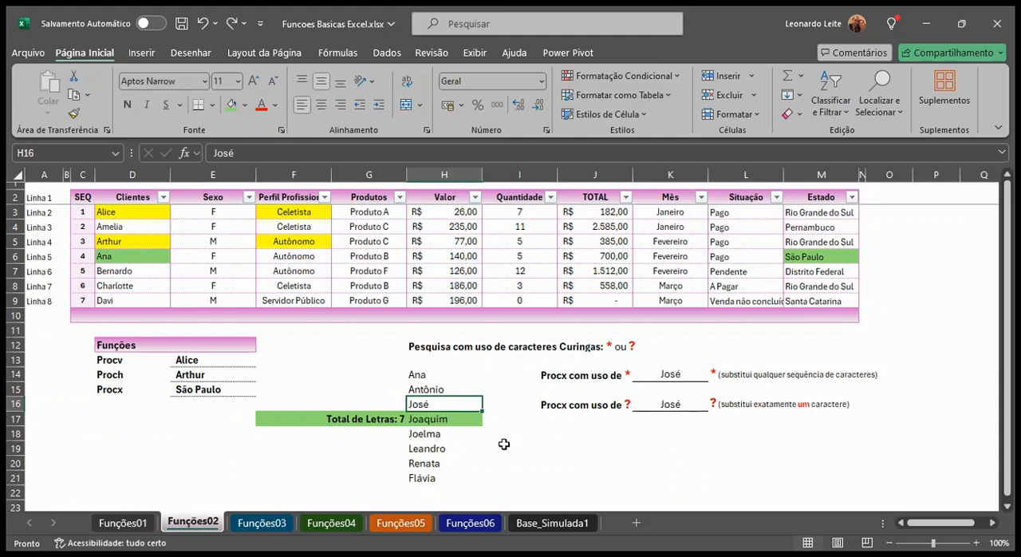
pyautogui.click(659, 404)
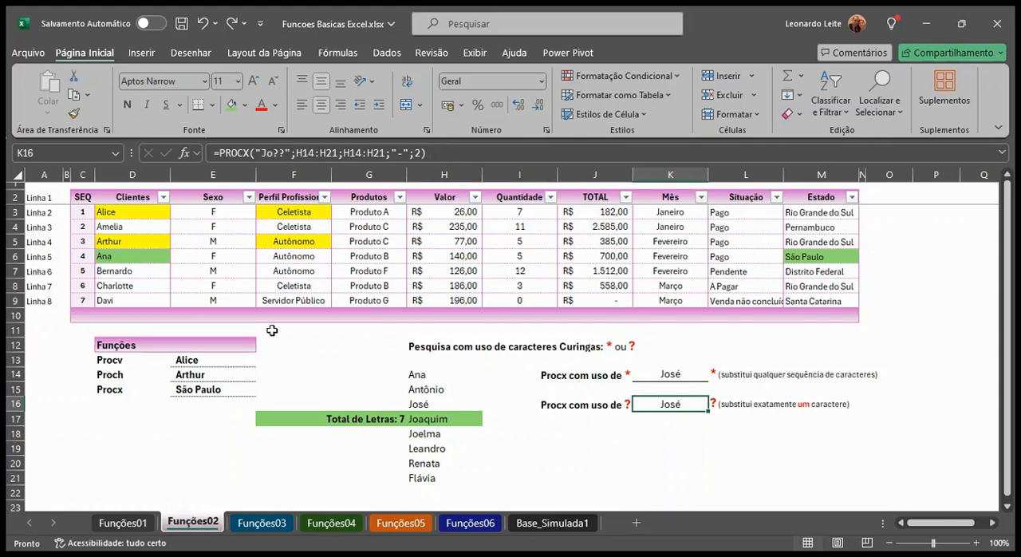
# Extend the PROCX formula in E15 with an empty match mode and search mode -1, making it =PROCX(D6;D3:D9;M3:M9;"-";;-1)
pyautogui.click(205, 391)
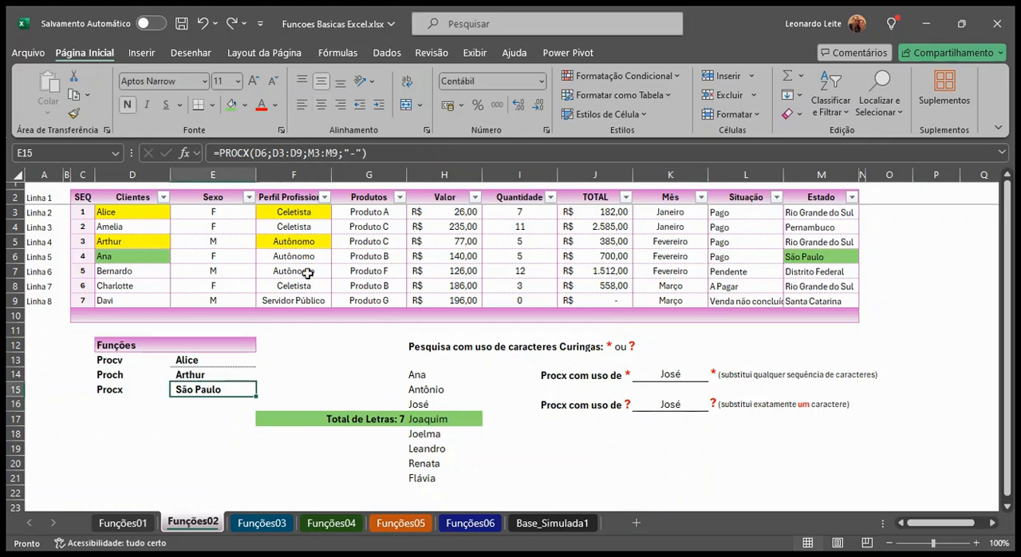
pyautogui.click(362, 153)
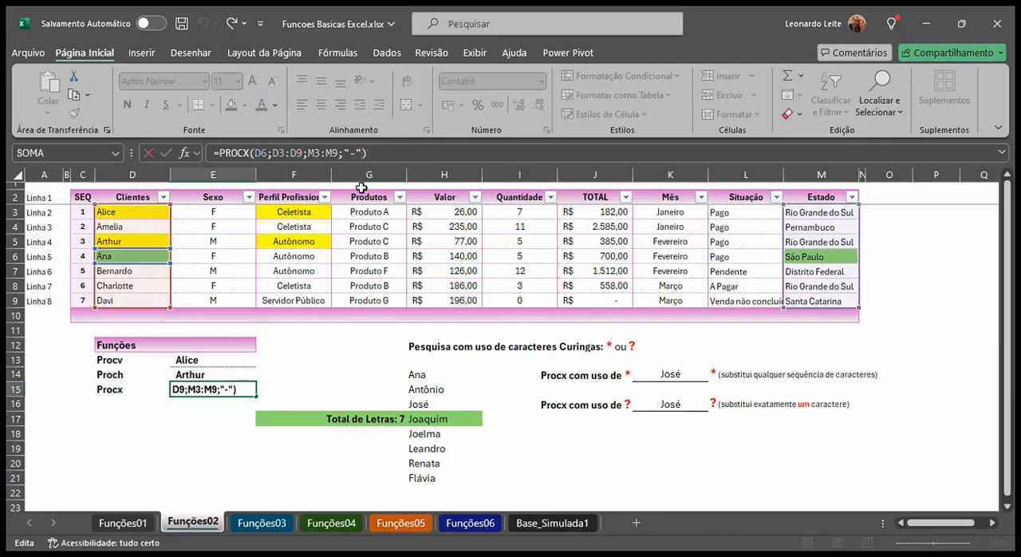
pyautogui.write(';')
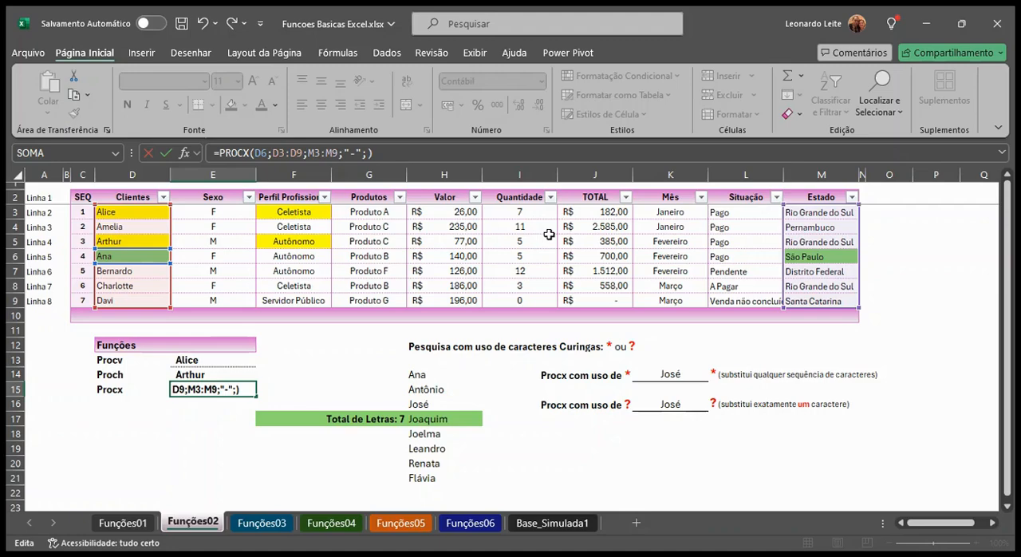
pyautogui.write(';')
pyautogui.write('-1')
pyautogui.press('Return')
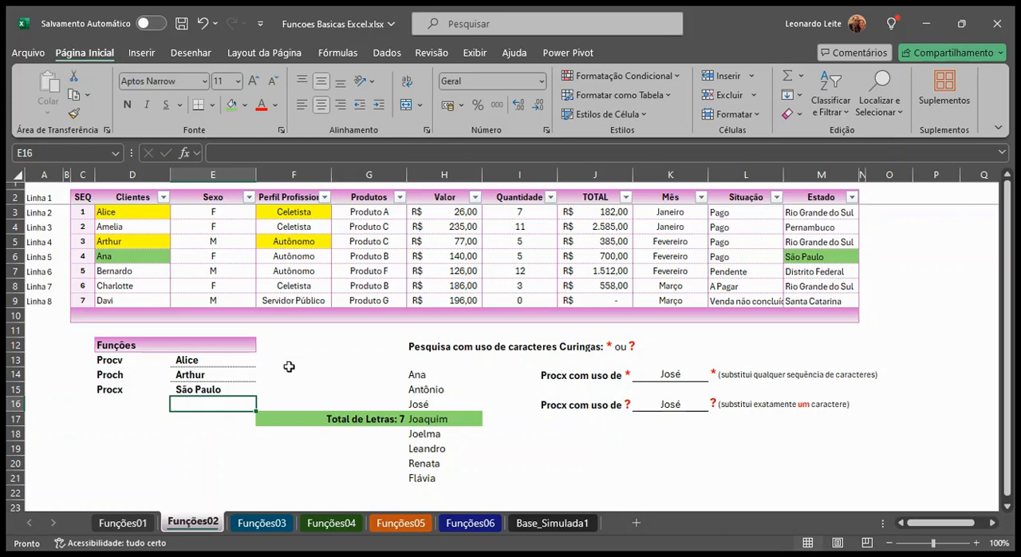
pyautogui.click(242, 391)
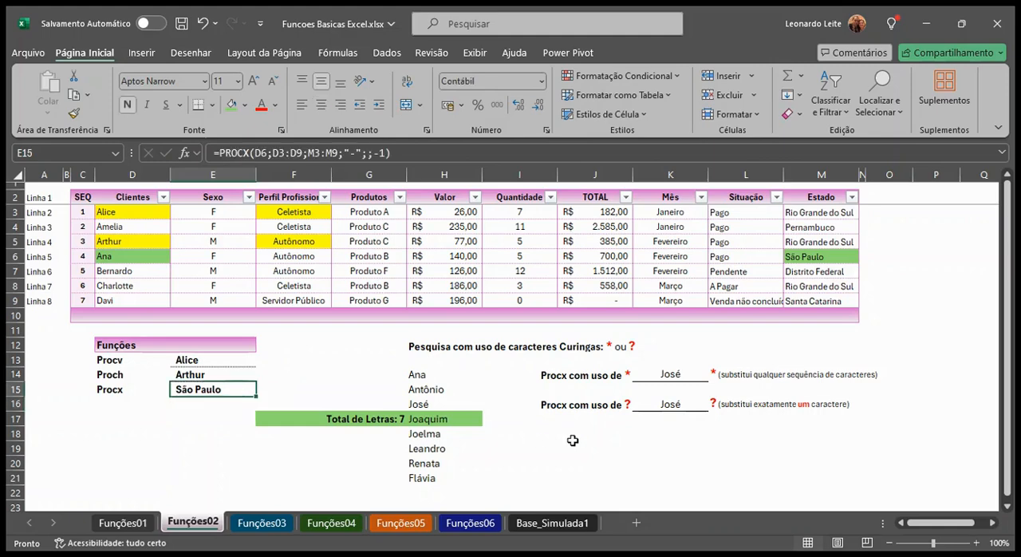